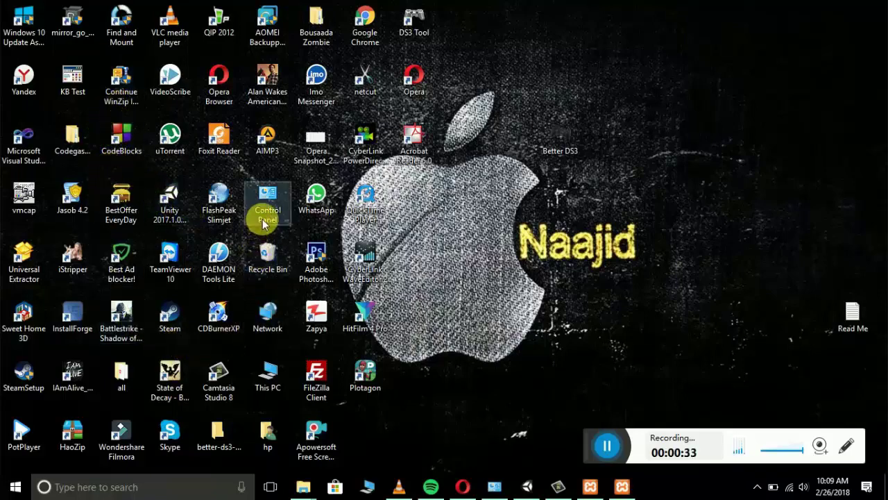
Open the Computer Science folder on Local Disk (D:) in a maximized File Explorer window
double_click(268, 378)
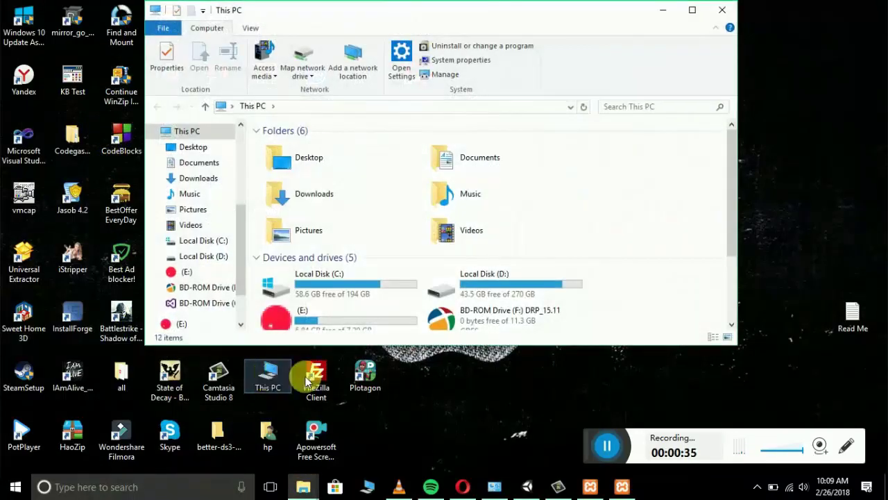
left_click(692, 11)
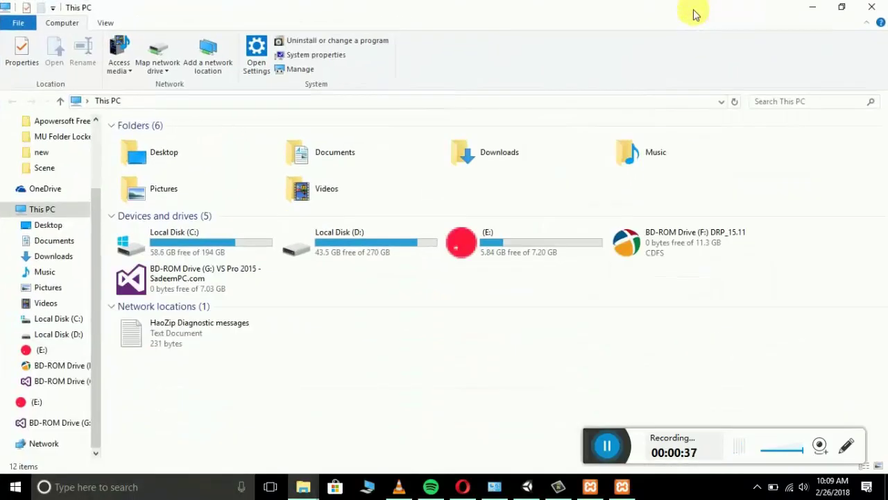
double_click(349, 254)
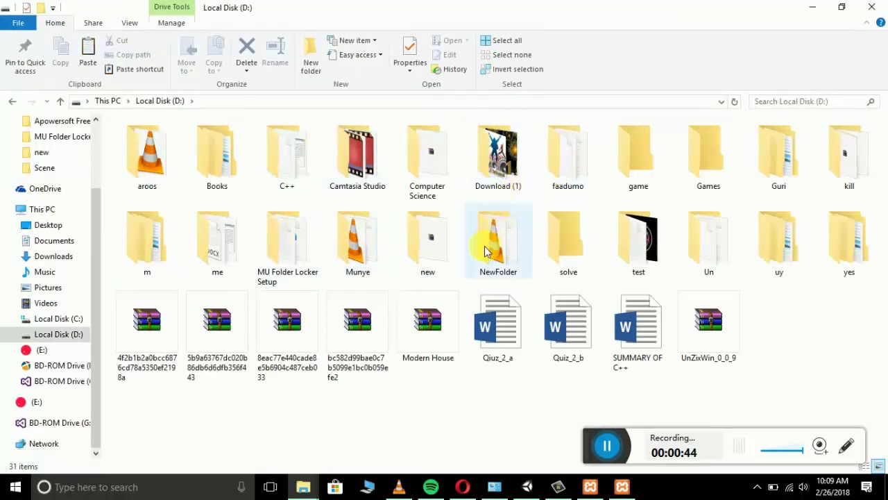
left_click(456, 181)
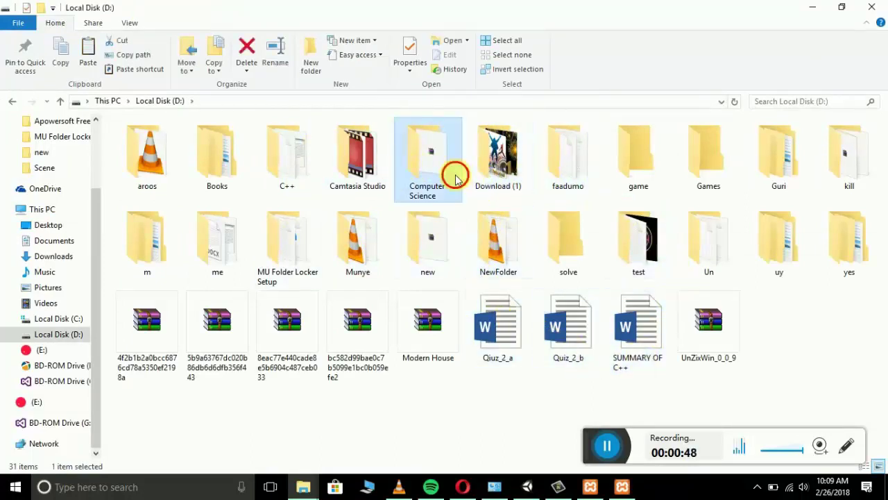
double_click(456, 181)
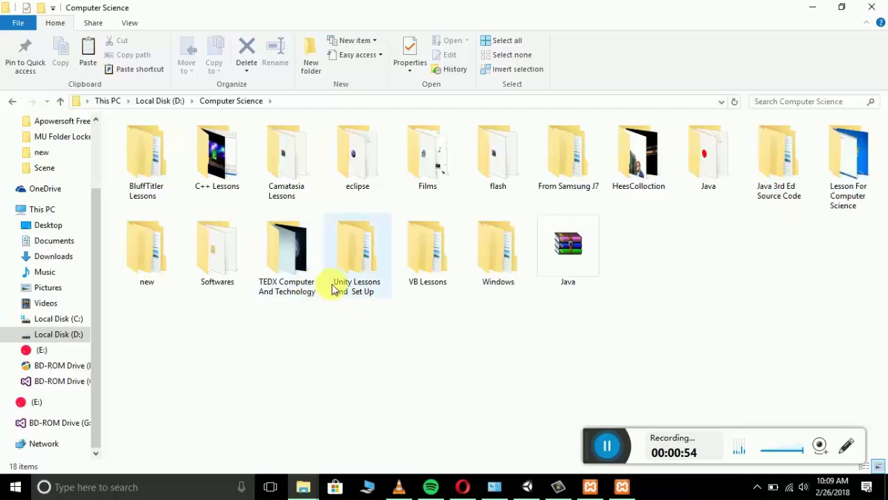
Go back to This PC and reopen the Computer Science folder on Local Disk (D:)
key("BackSpace")
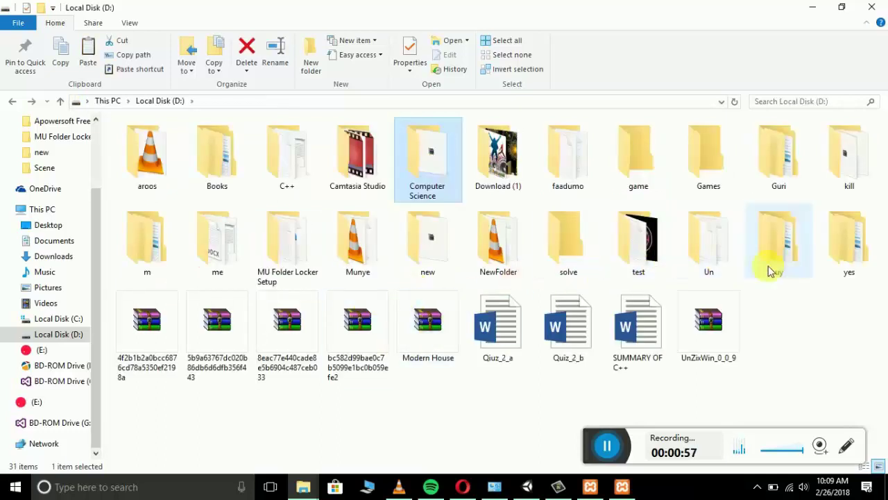
key("BackSpace")
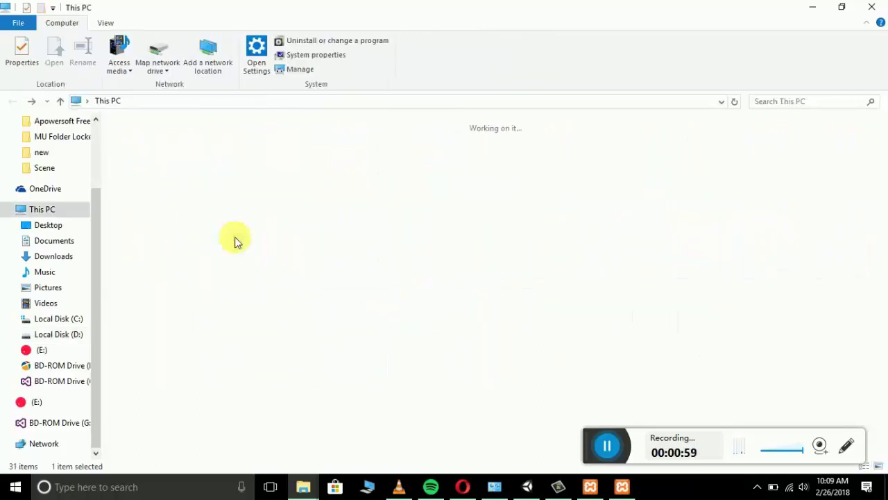
double_click(366, 261)
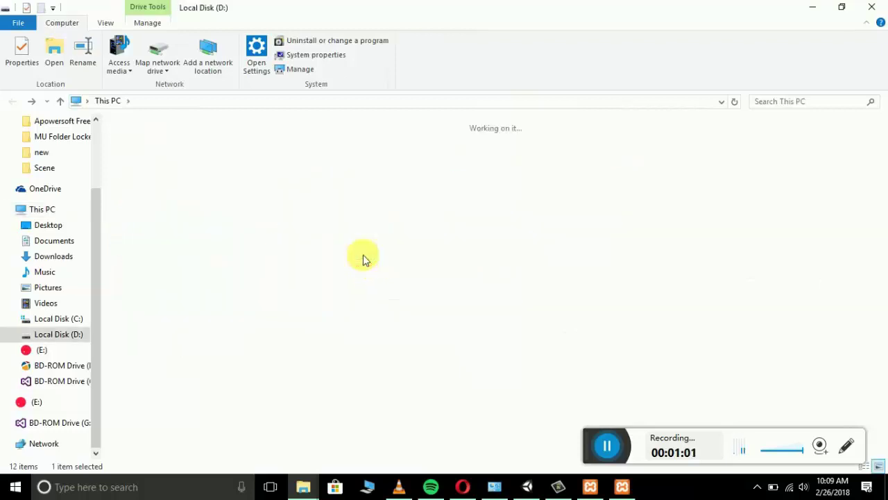
double_click(418, 184)
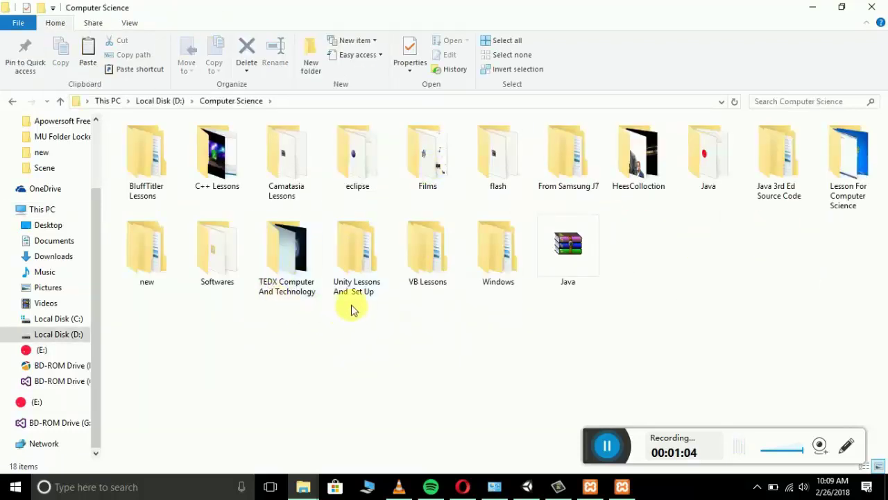
Browse to the win7 folder inside Windows and examine the win7 ISO file's size and the USB-tool folder's contents
double_click(501, 279)
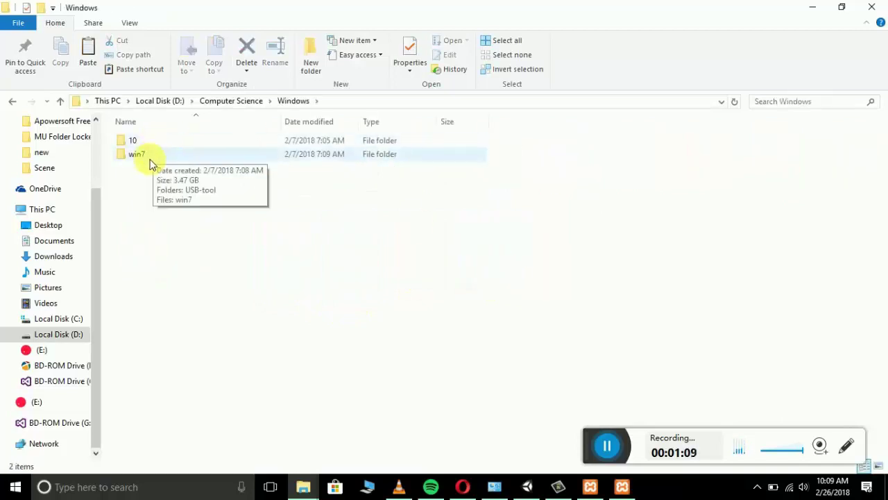
double_click(136, 154)
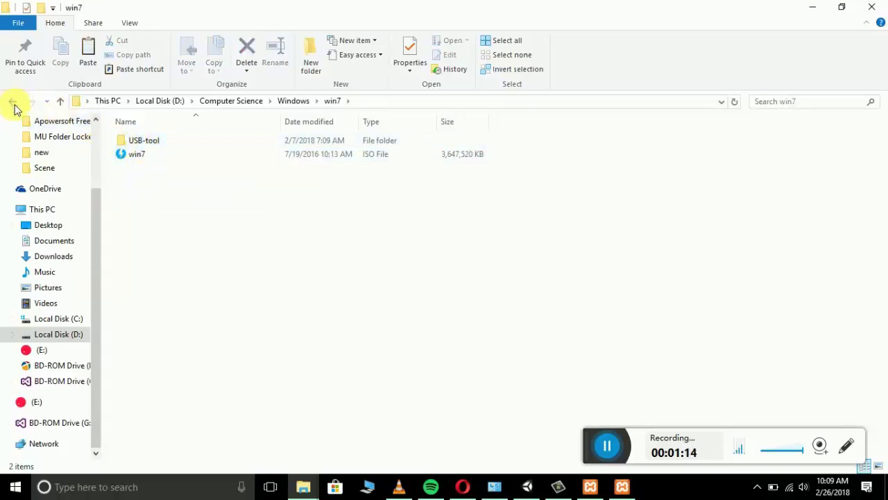
left_click(123, 154)
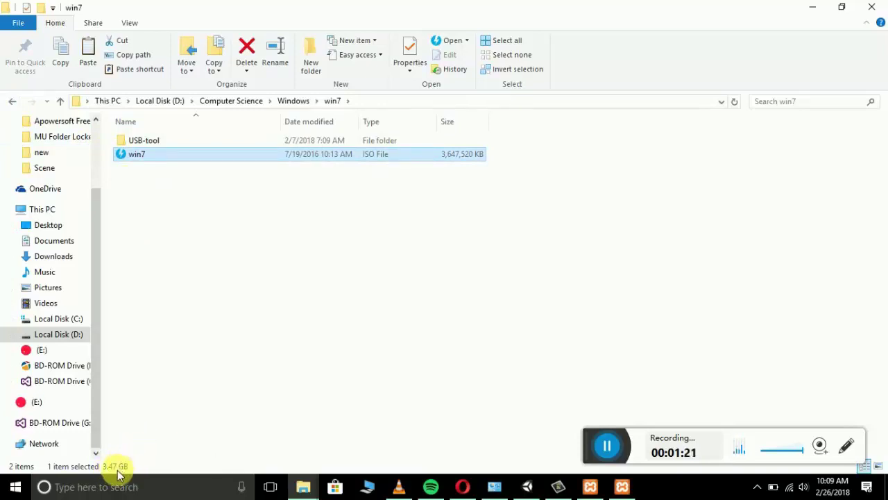
double_click(143, 141)
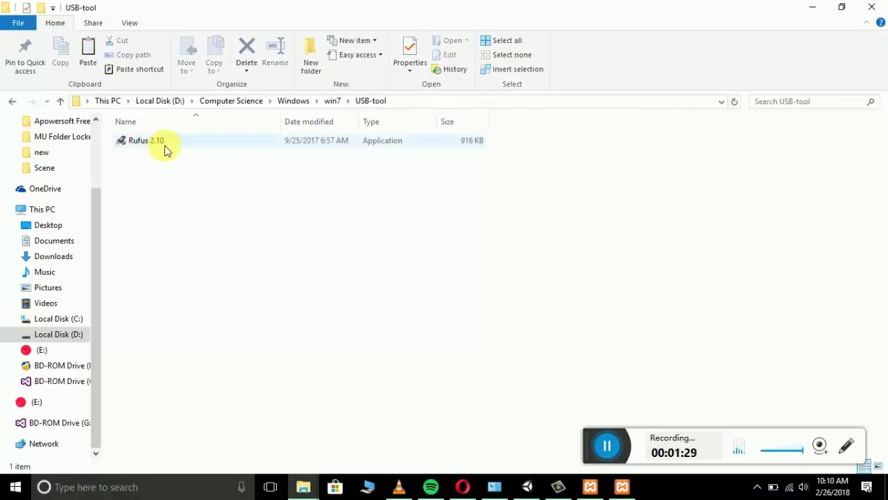
Return to the Windows folder, examine the ISO file in folder 10, and go back to select the win7 folder
left_click(10, 104)
left_click(10, 104)
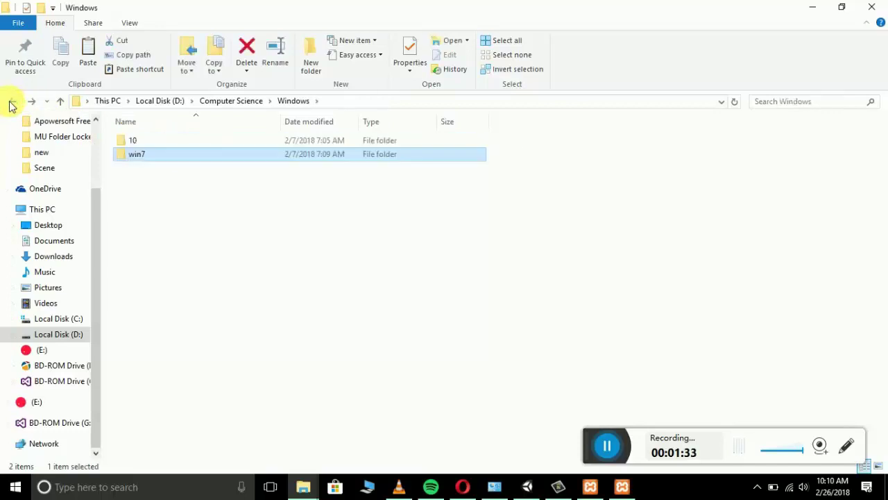
double_click(136, 142)
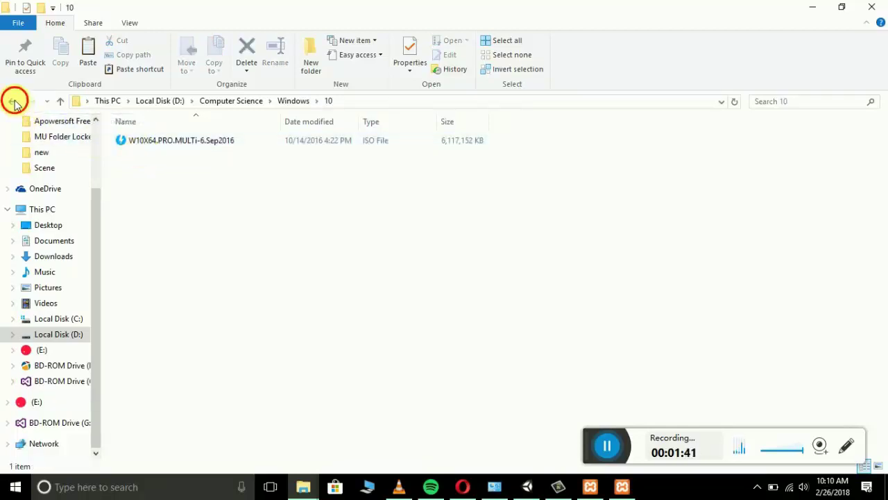
left_click(13, 101)
left_click(143, 160)
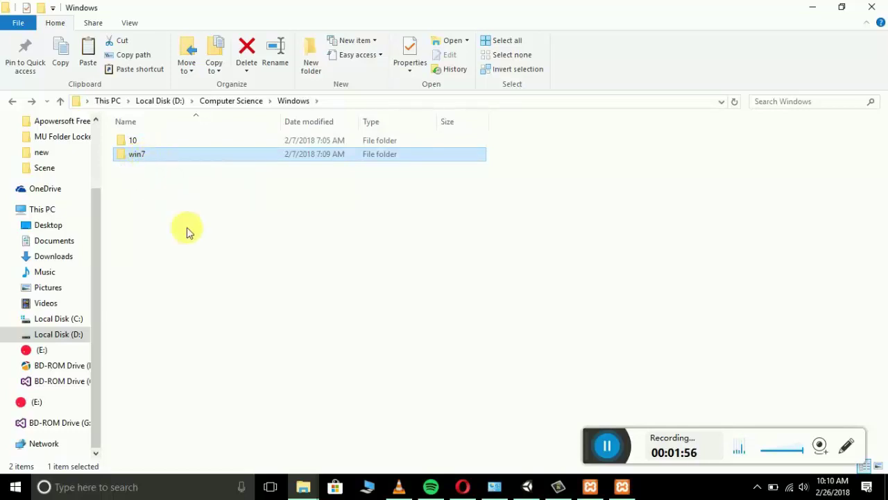
Open This PC in a second maximized window and examine the files stored on drive (E:)
left_click(368, 490)
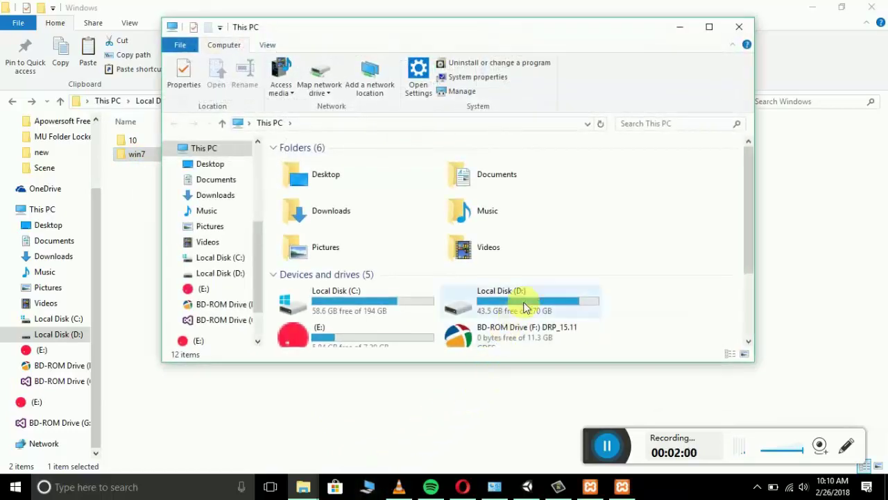
left_click(709, 27)
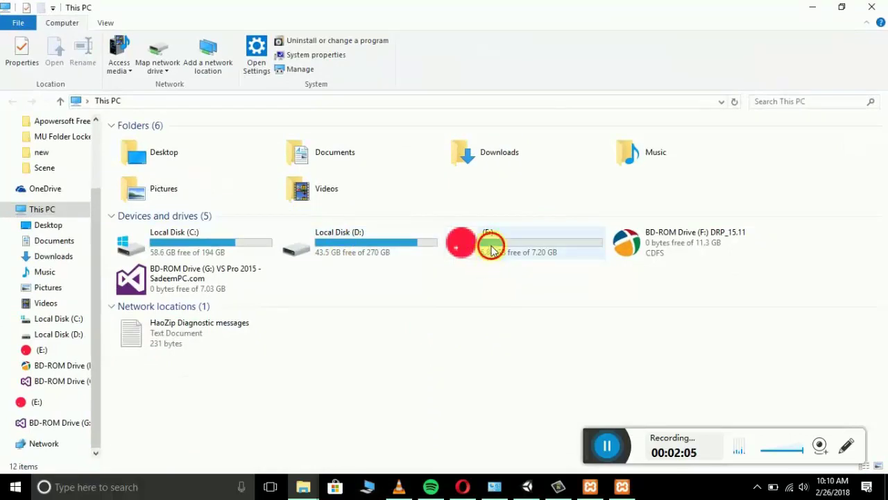
double_click(491, 251)
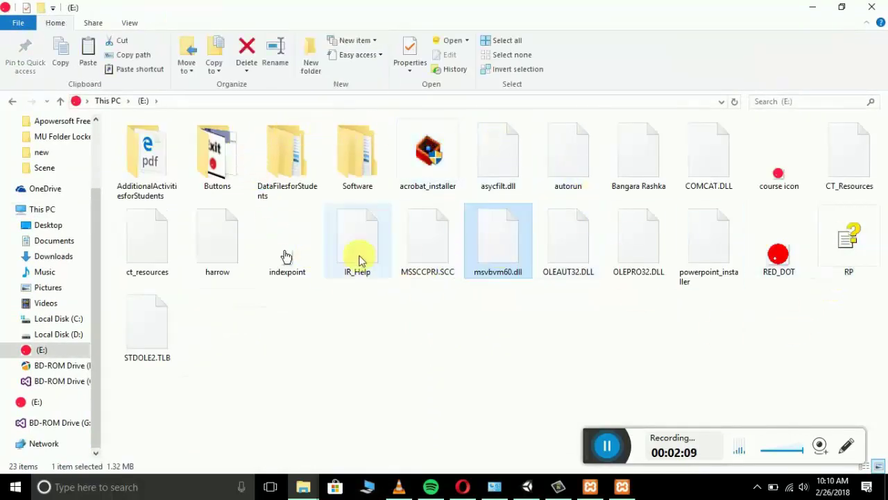
left_click(14, 102)
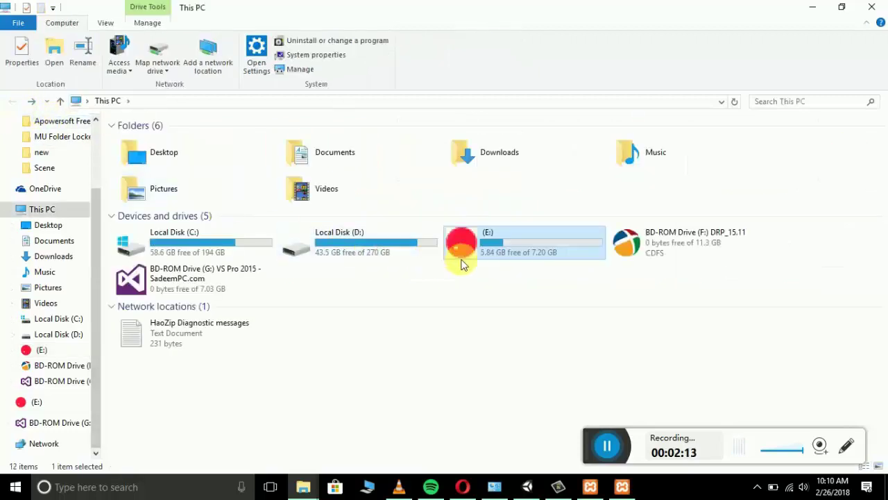
double_click(506, 256)
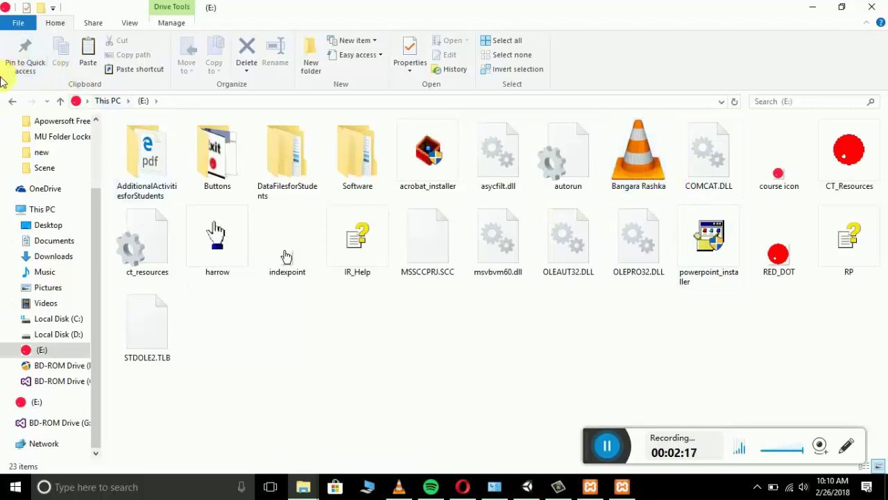
left_click(11, 103)
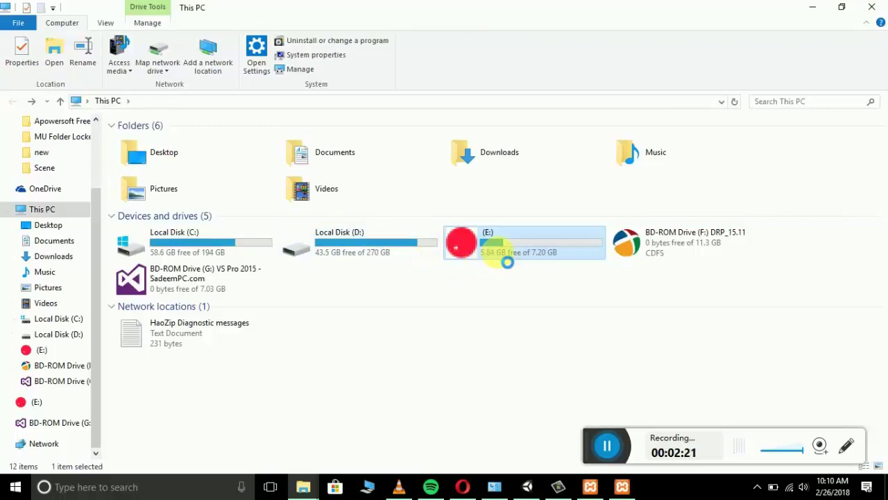
Quick-format drive (E:) as FAT32 with a 4096-byte allocation unit size and close the format dialog
right_click(499, 261)
left_click(536, 350)
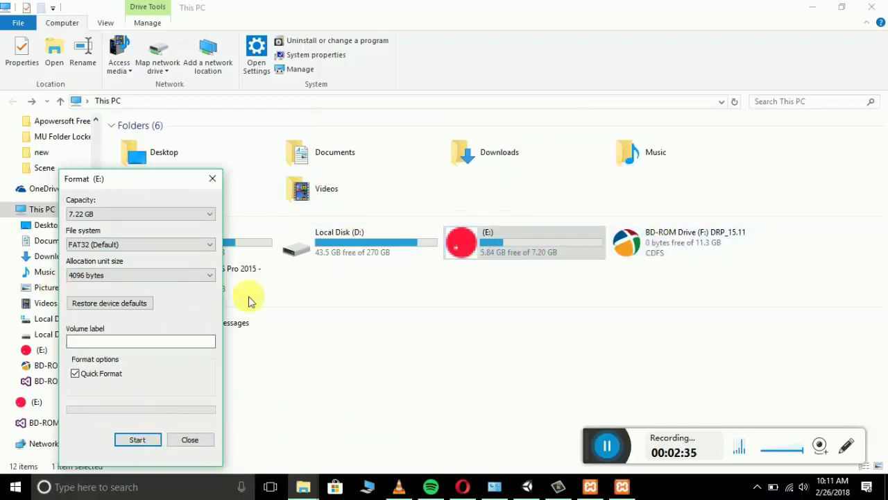
left_click(147, 442)
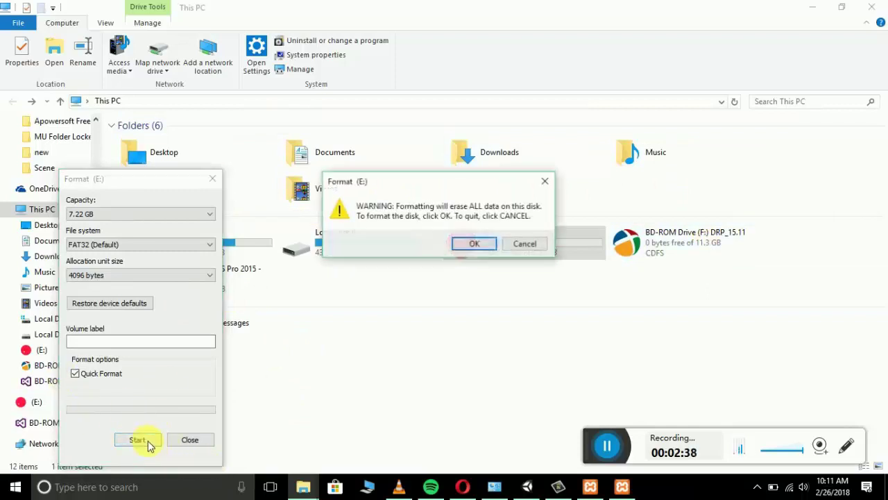
left_click(478, 243)
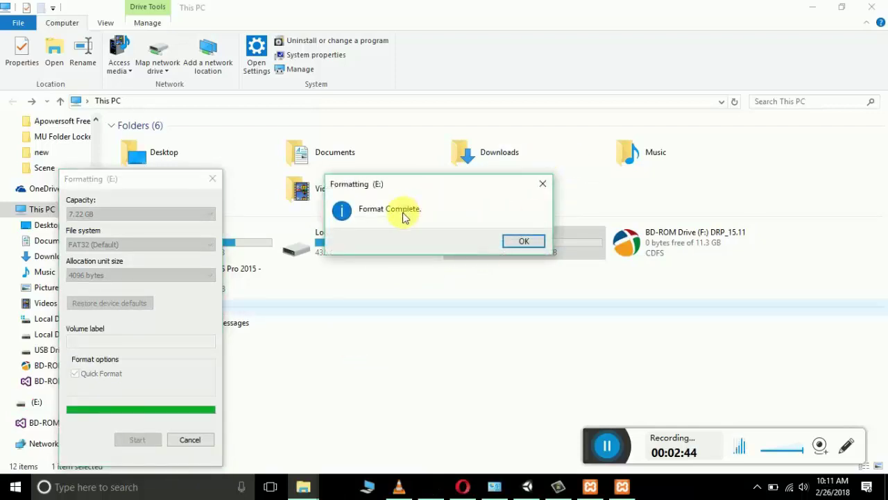
left_click(520, 242)
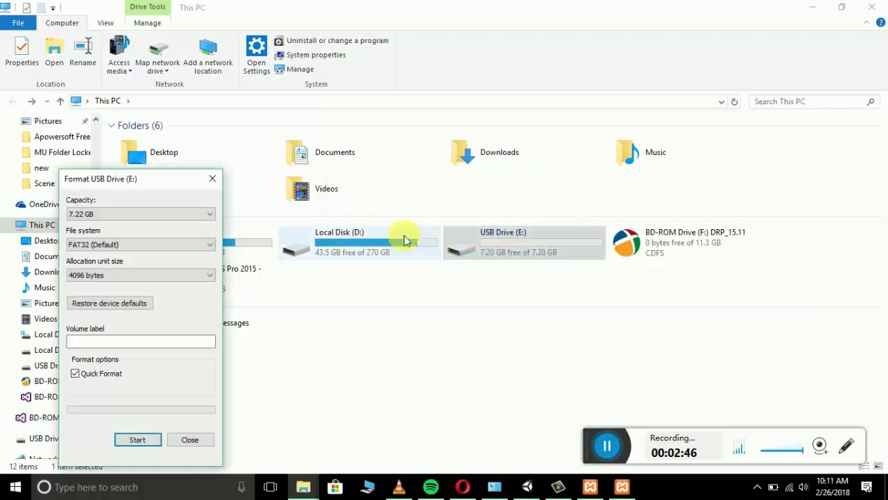
left_click(219, 179)
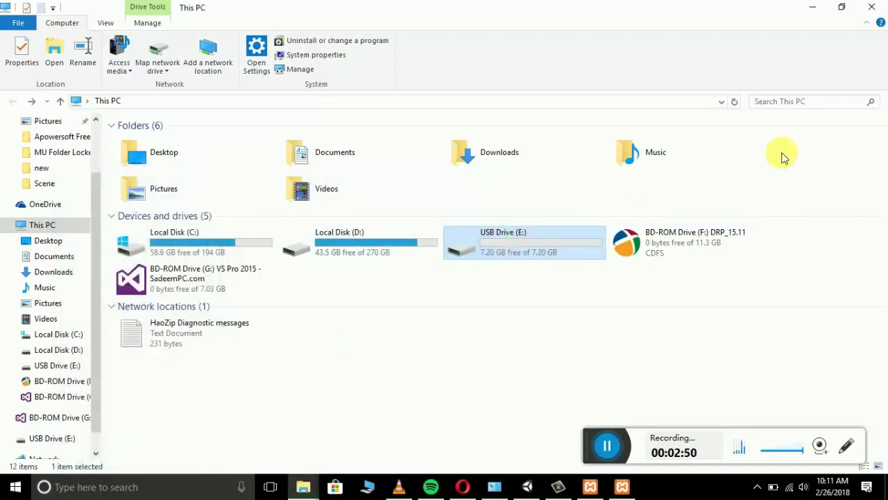
Return to the Windows folder window and launch Rufus 2.10 from the USB-tool folder inside win7
left_click(815, 11)
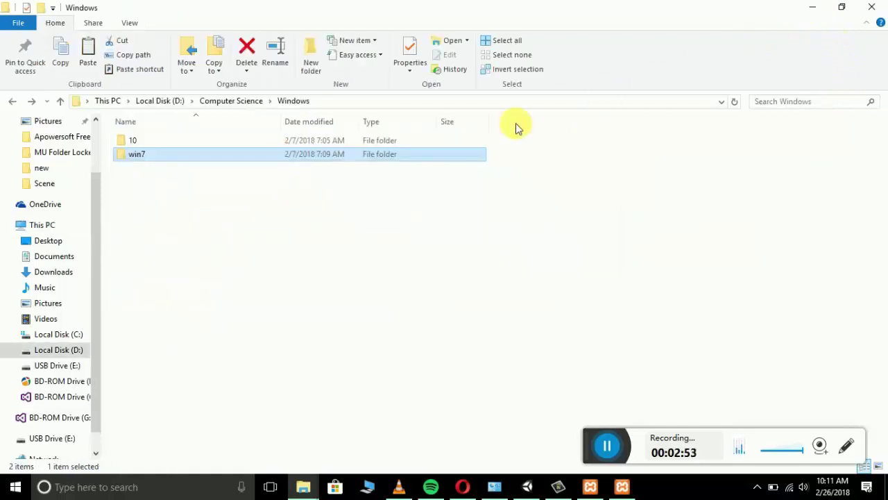
double_click(200, 161)
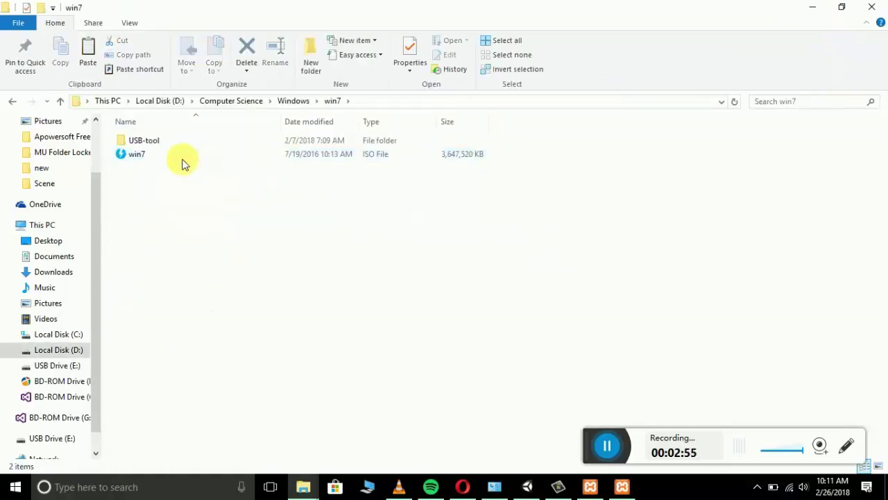
left_click(168, 145)
double_click(168, 145)
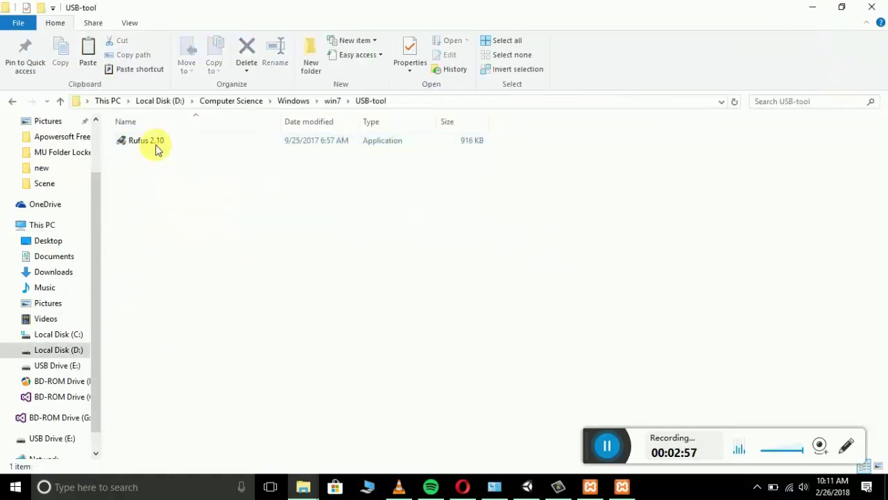
double_click(156, 149)
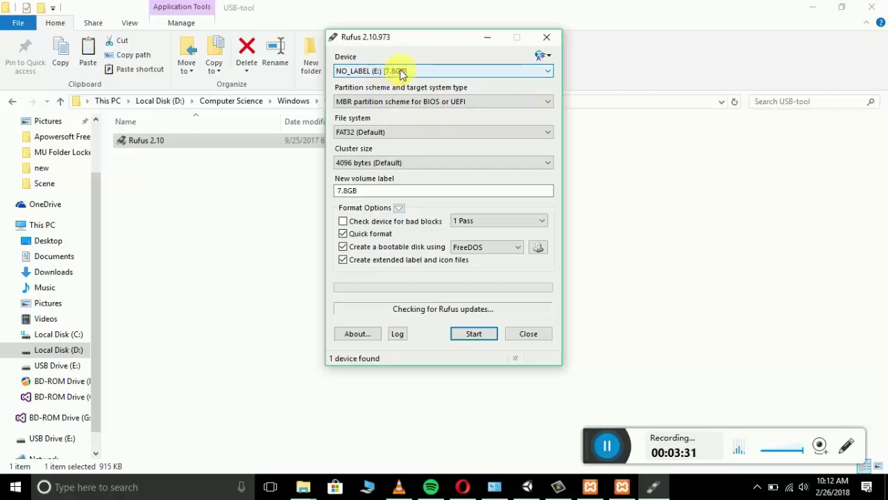
Check the USB Drive (E:) in This PC against the Rufus device, and dismiss the Rufus update notice
left_click(371, 487)
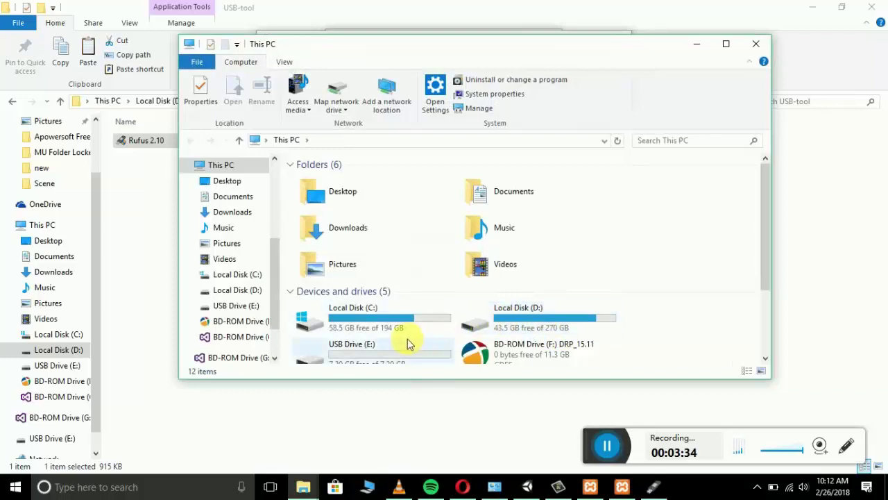
left_click(406, 345)
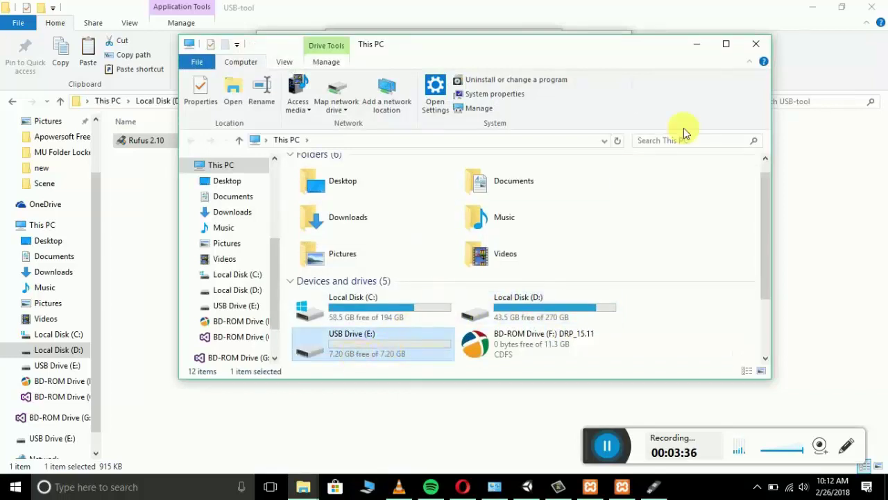
left_click(709, 45)
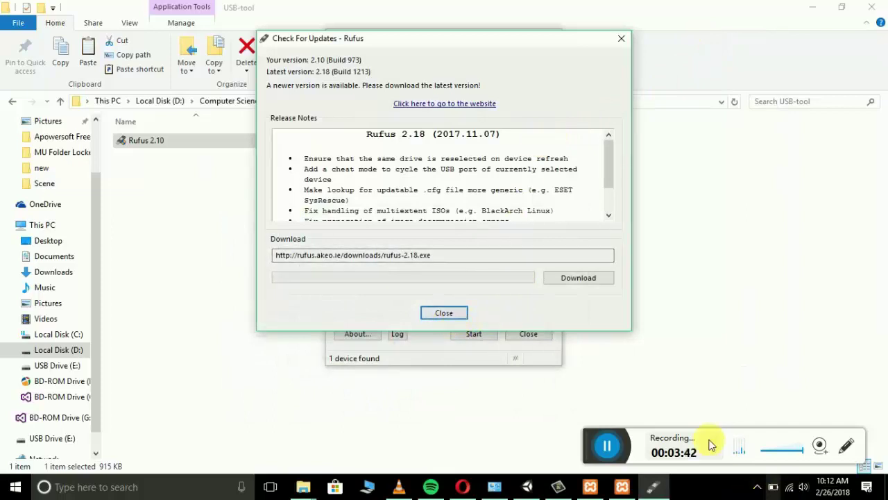
left_click(444, 313)
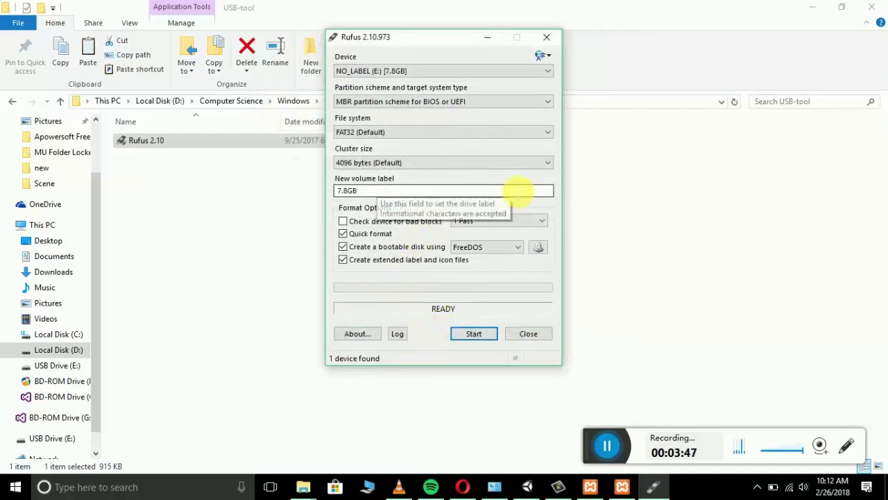
Review the file system choices offered in Rufus, dismiss the list and bring the Rufus window back to the front
left_click(365, 135)
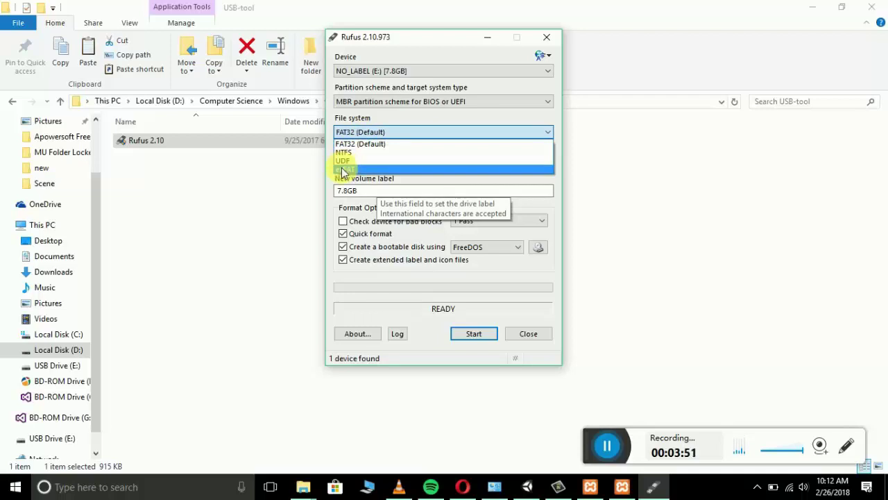
left_click(657, 194)
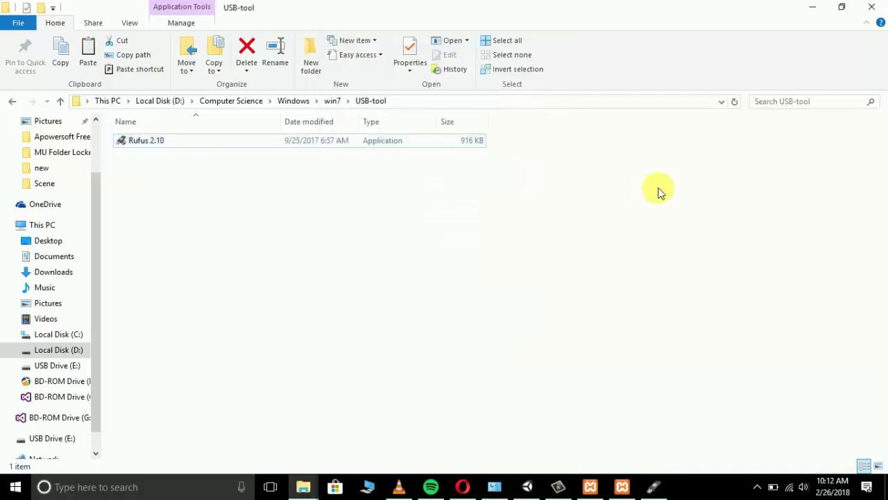
left_click(663, 487)
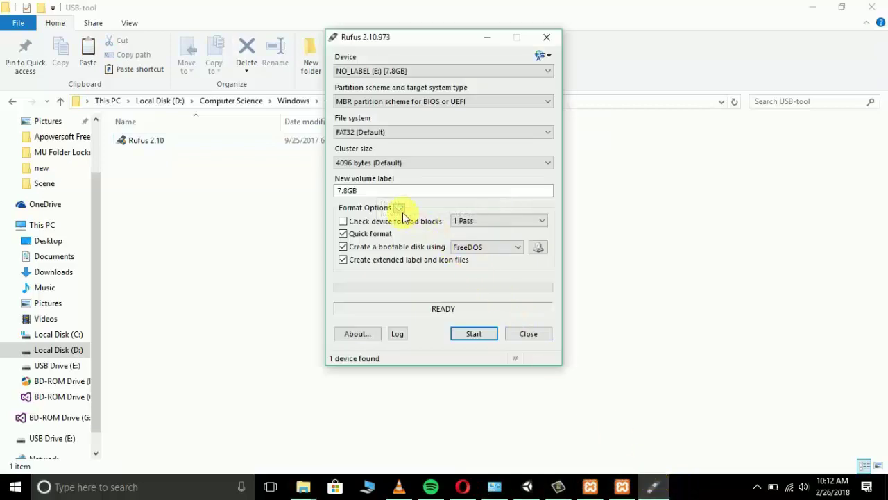
Load the win7 ISO image from the win7 folder inside Windows as the source for the bootable disk
left_click(537, 248)
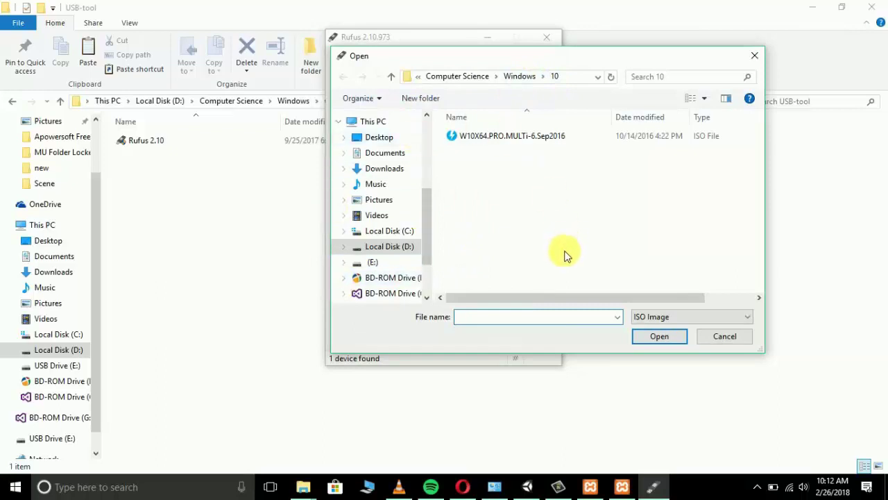
left_click(521, 78)
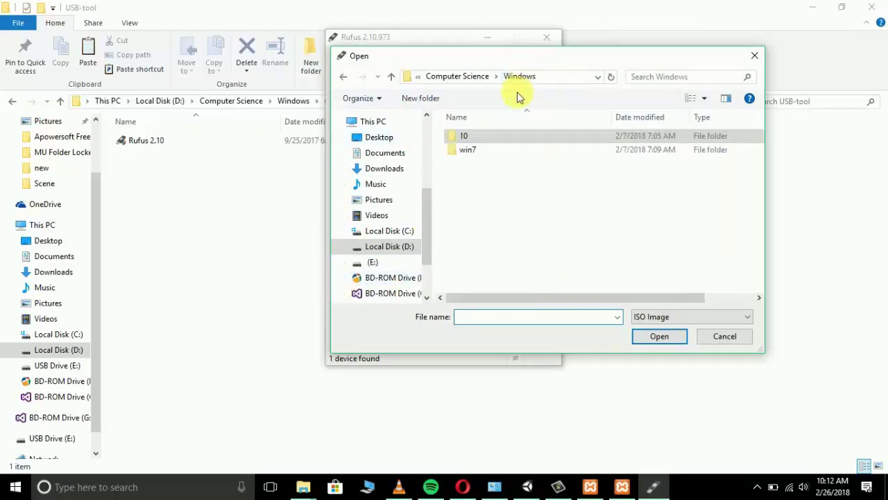
double_click(474, 154)
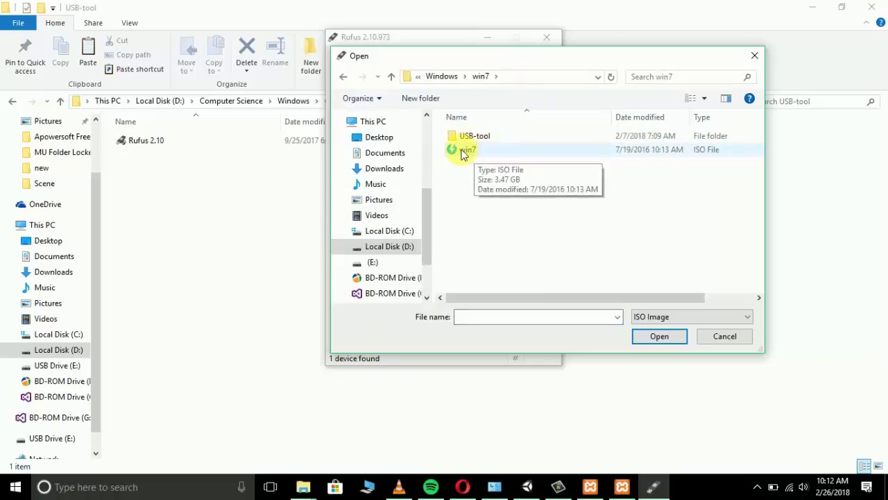
left_click(464, 153)
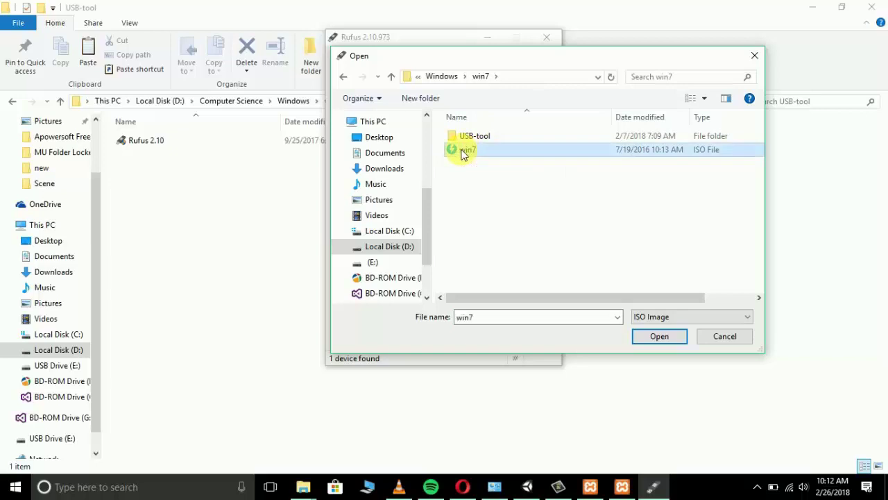
left_click(659, 336)
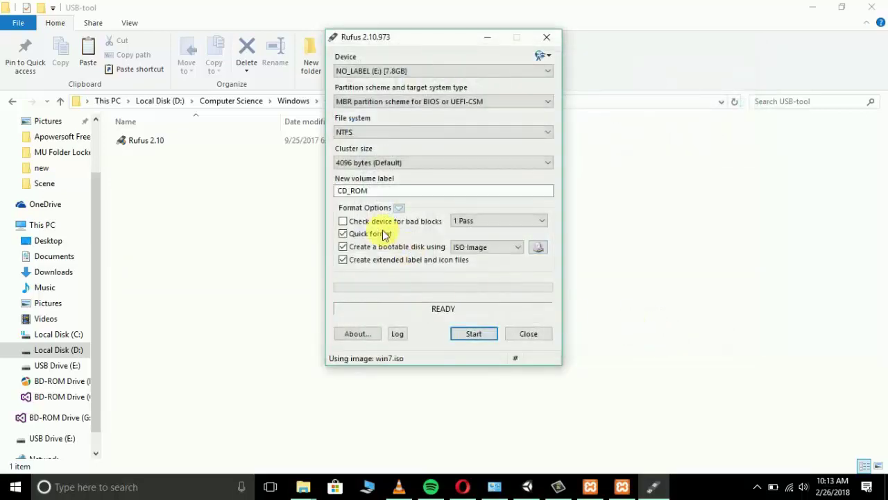
left_click_drag(386, 194, 333, 195)
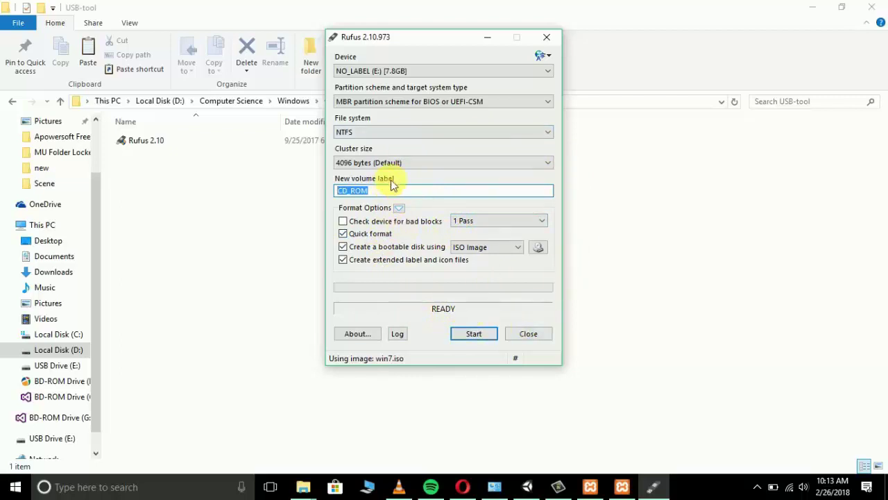
Reselect the win7 ISO image by browsing from This PC through Local Disk (D:), Computer Science, Windows and win7
left_click(538, 249)
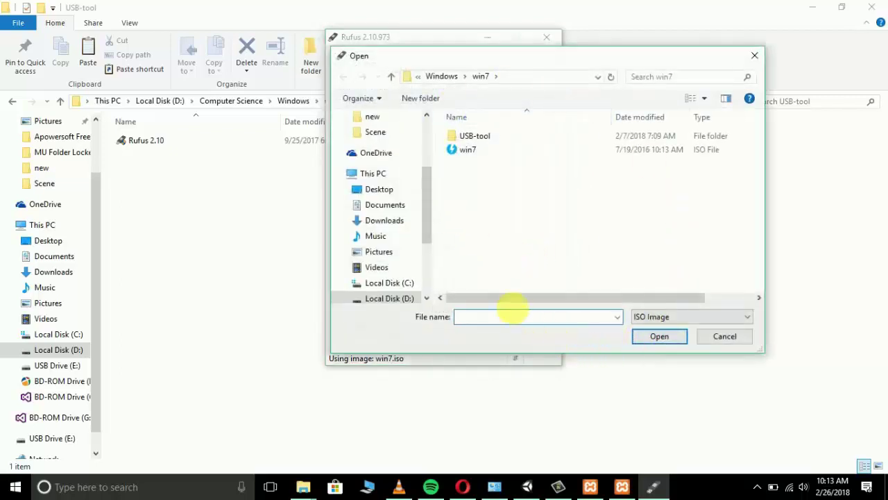
left_click(387, 206)
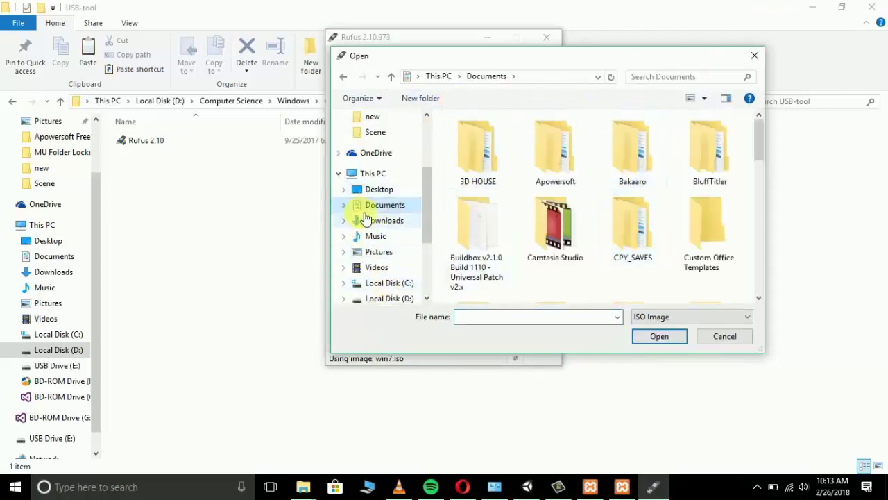
left_click(373, 175)
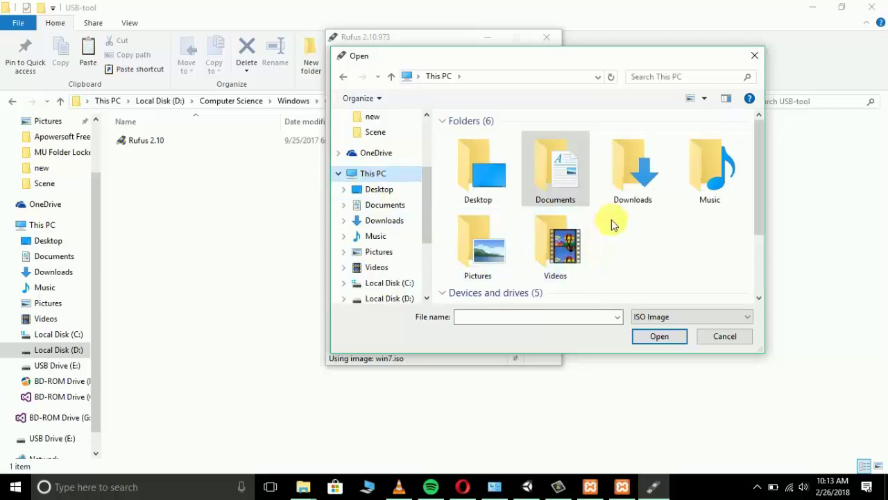
left_click(390, 304)
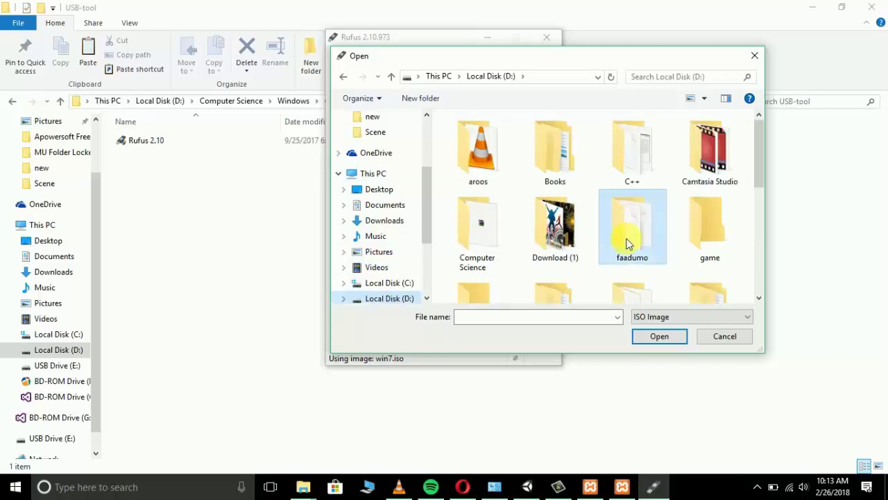
left_click(679, 172)
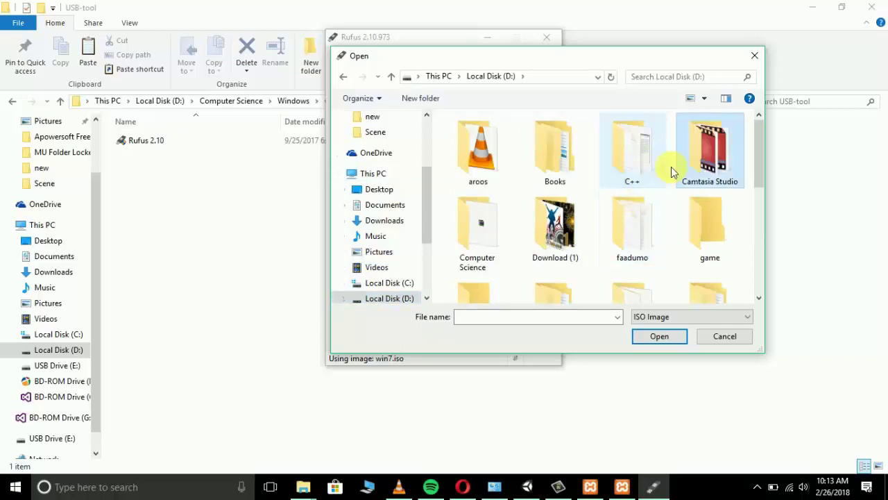
double_click(504, 238)
scroll(534, 204, "down", 4)
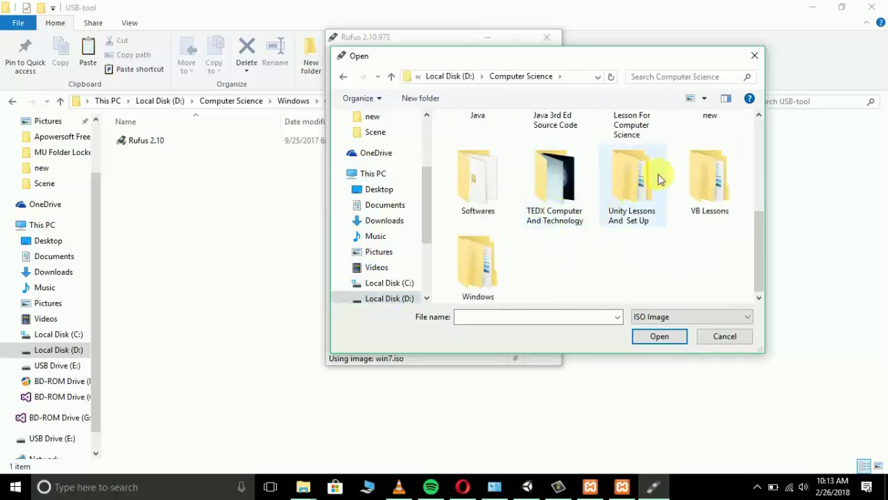
double_click(484, 274)
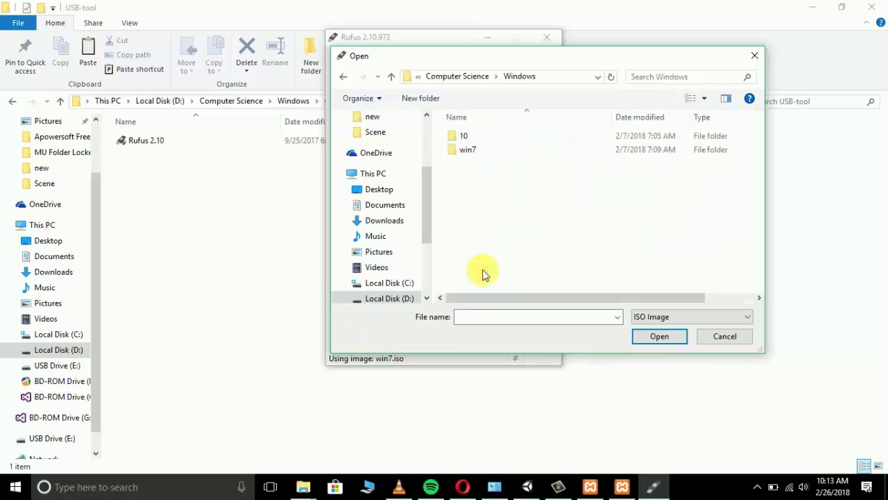
double_click(467, 152)
left_click(467, 153)
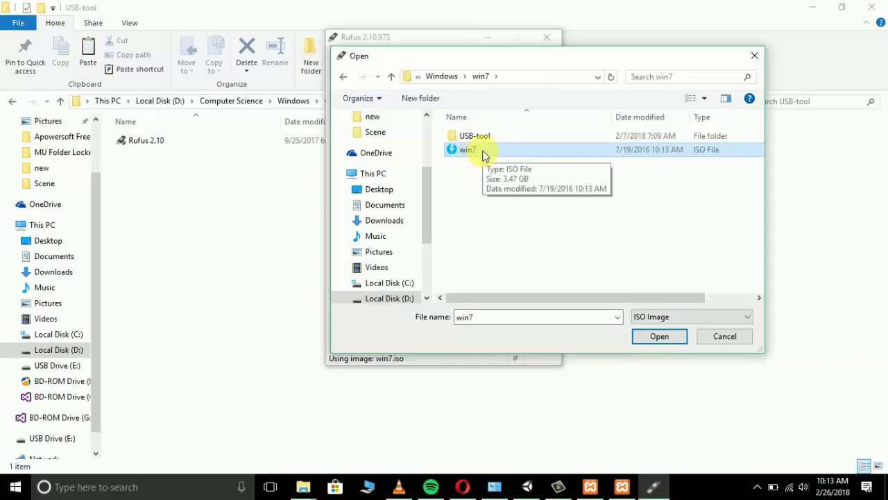
left_click(660, 338)
left_click(660, 337)
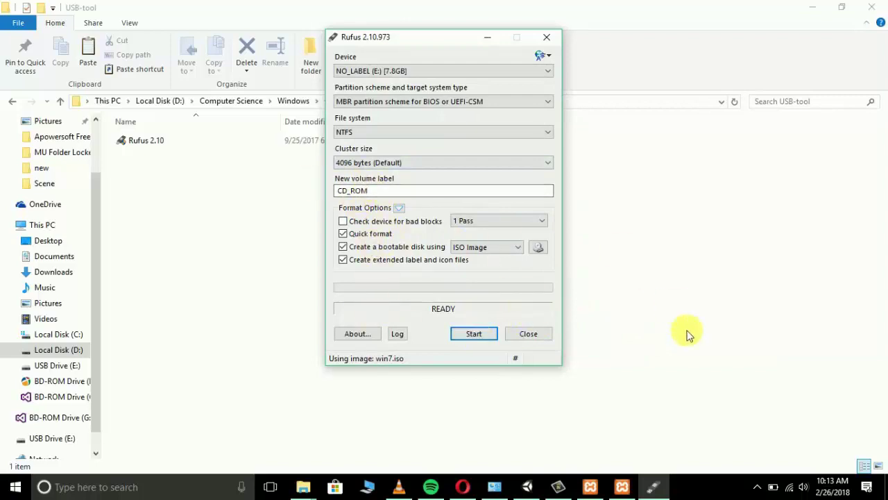
Start writing the win7 image to drive (E:) and accept the erasure of all data on it
left_click(476, 333)
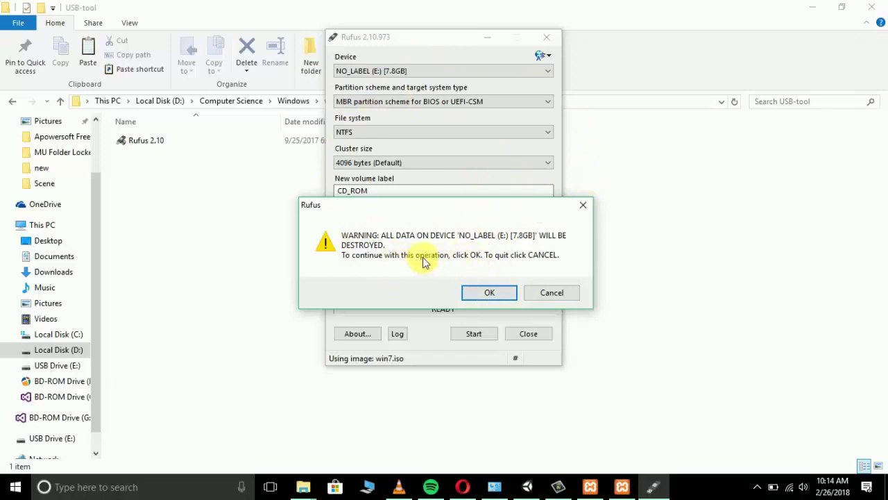
left_click(493, 294)
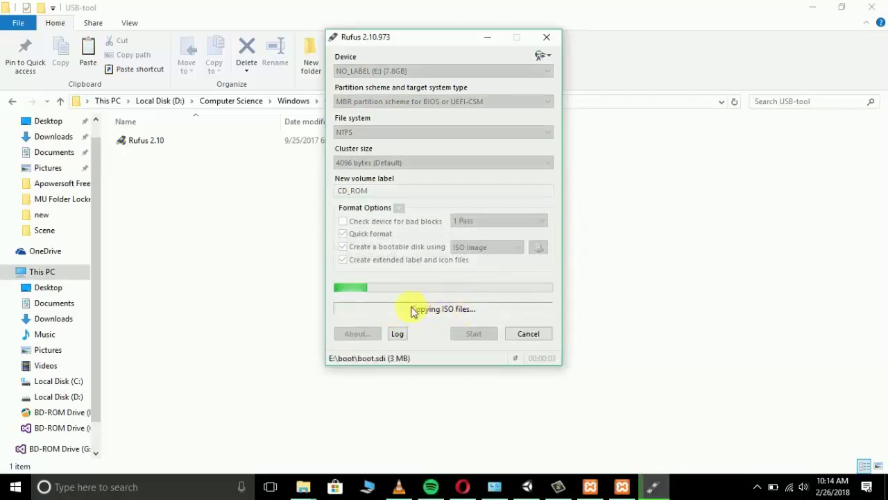
left_click(556, 489)
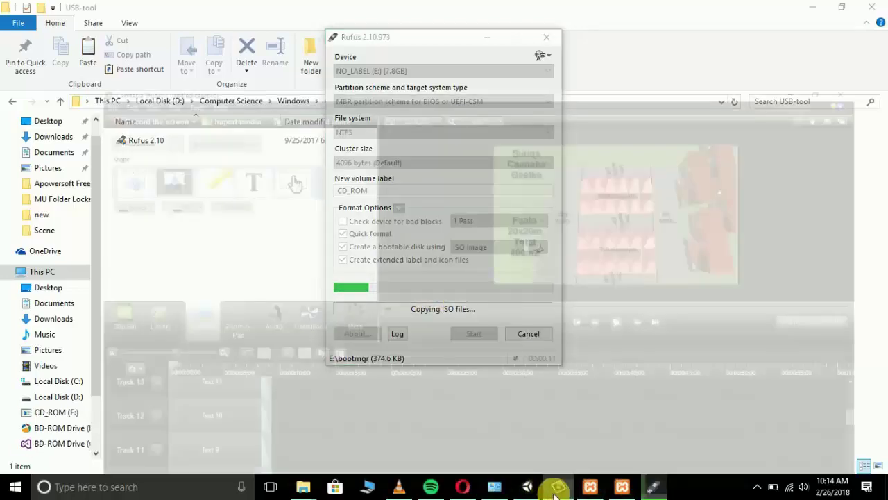
left_click(555, 490)
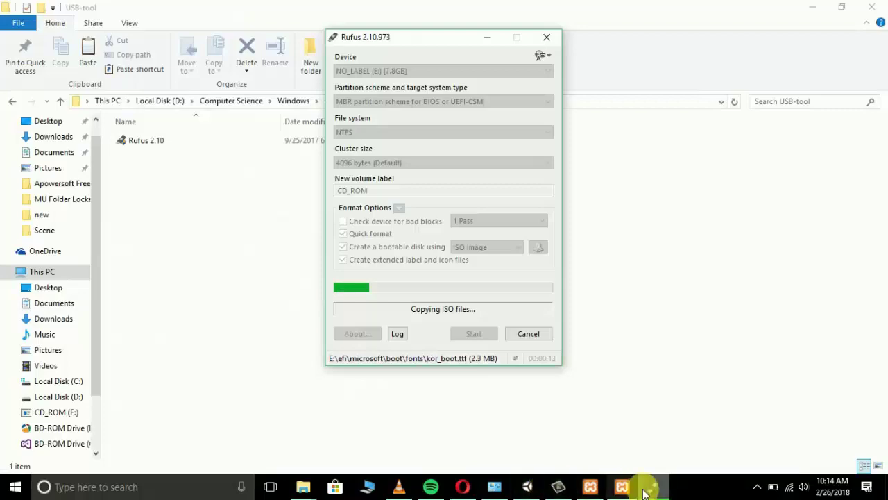
Clear the desktop around Rufus by minimizing the USB-tool folder window and closing the TeamViewer window
left_click(811, 6)
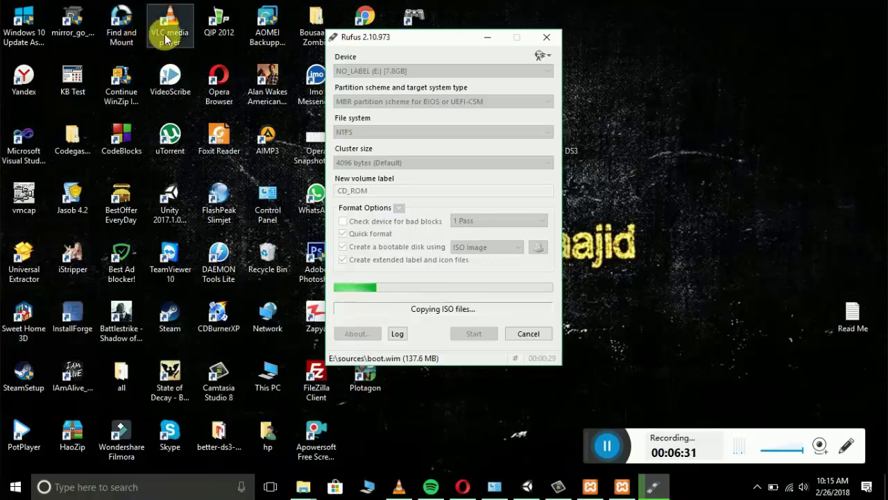
left_click_drag(379, 42, 478, 42)
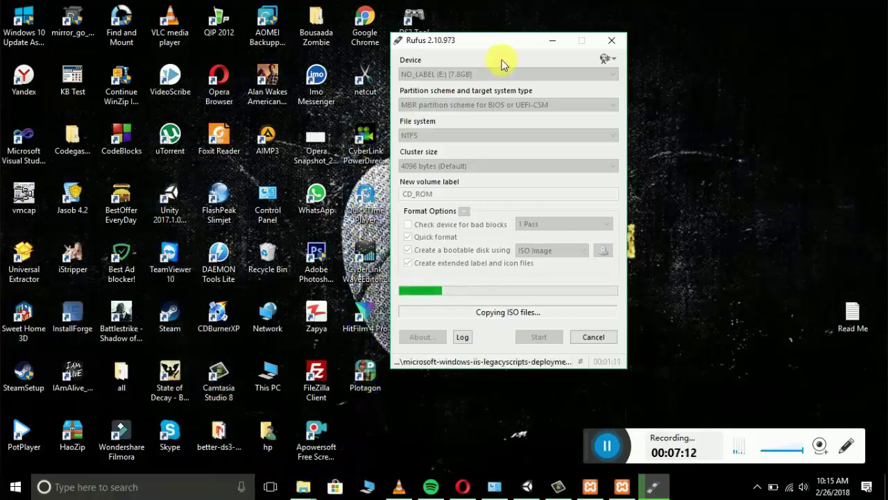
left_click_drag(479, 47, 197, 160)
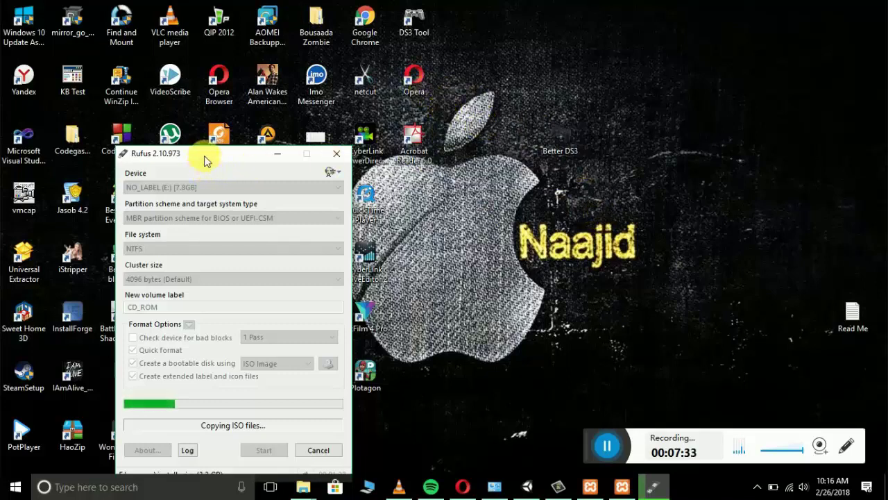
left_click_drag(204, 160, 359, 127)
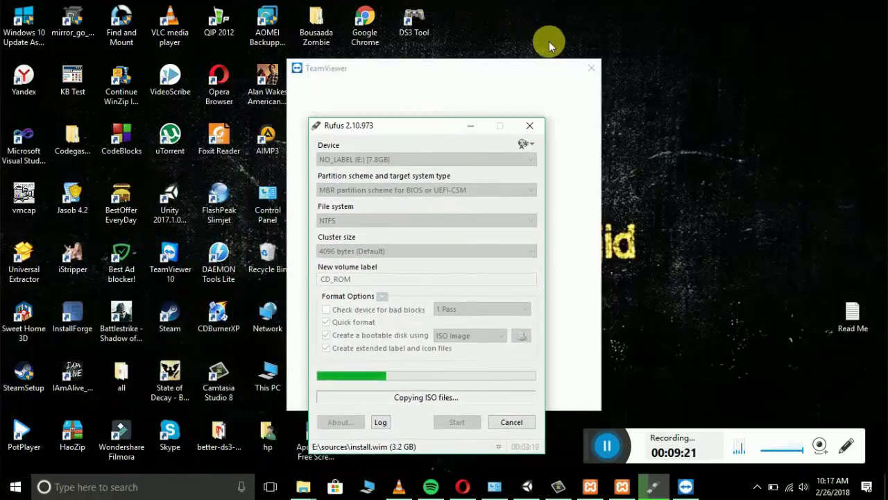
left_click(589, 69)
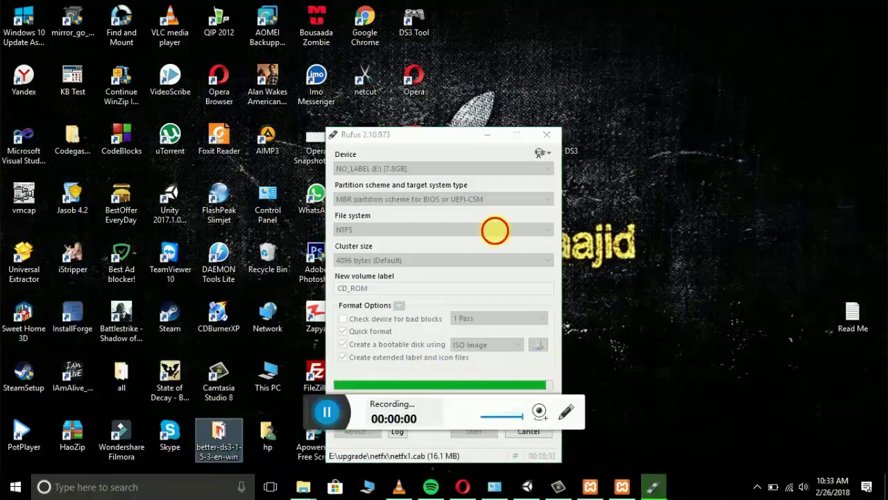
left_click_drag(315, 403, 538, 52)
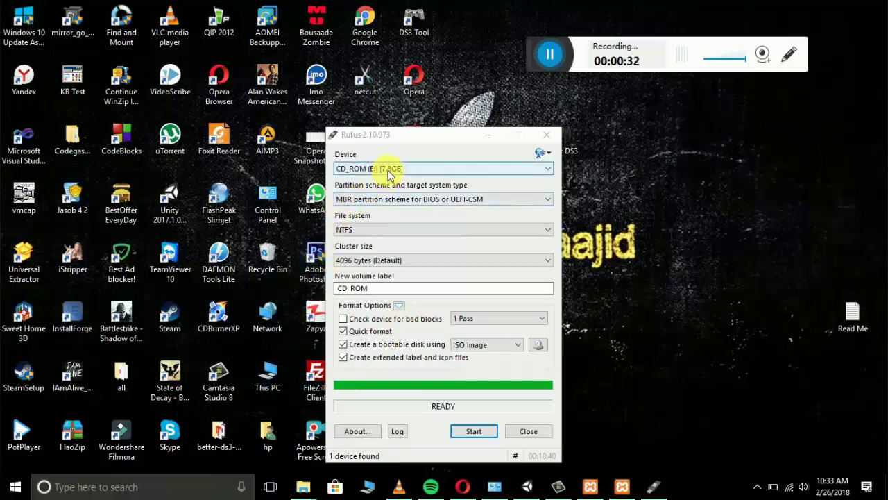
Open This PC in a maximized window and examine the files and used space on CD_ROM (E:)
double_click(268, 372)
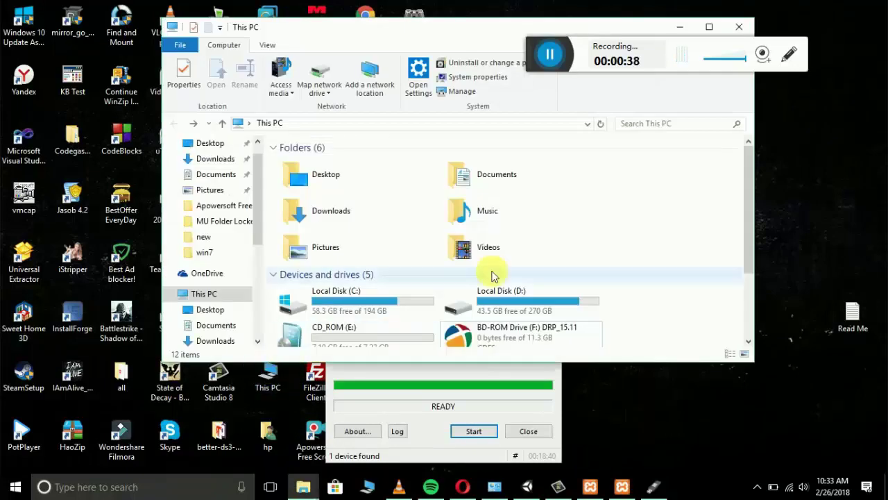
left_click(710, 28)
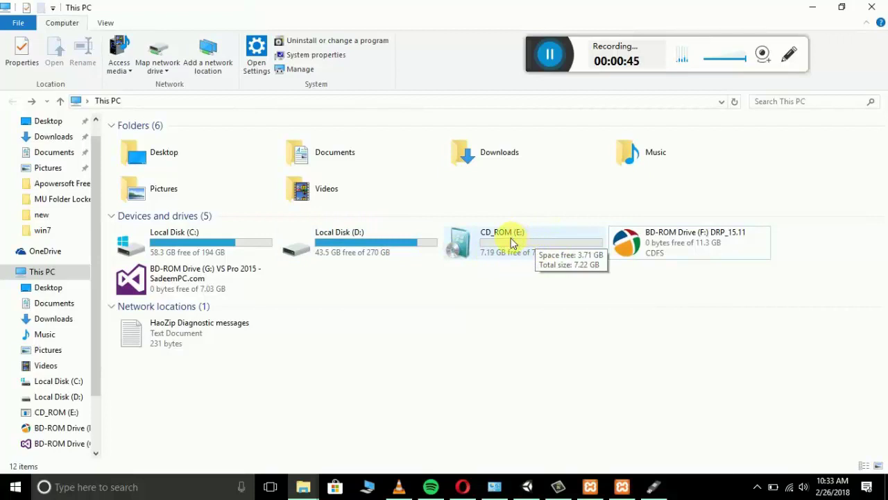
double_click(513, 243)
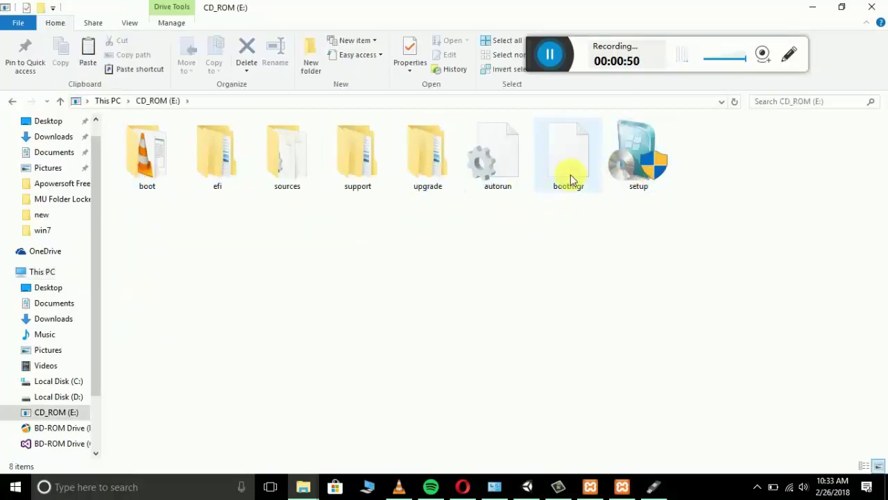
left_click_drag(389, 207, 177, 180)
left_click(676, 251)
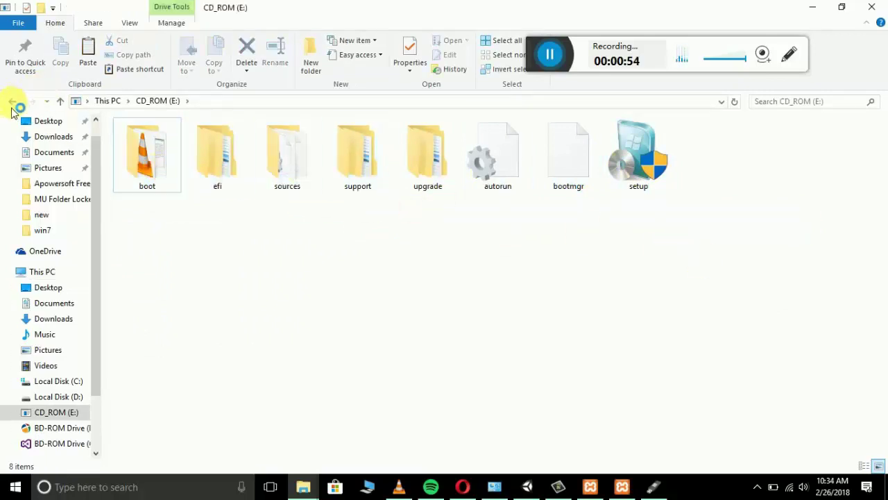
left_click(12, 103)
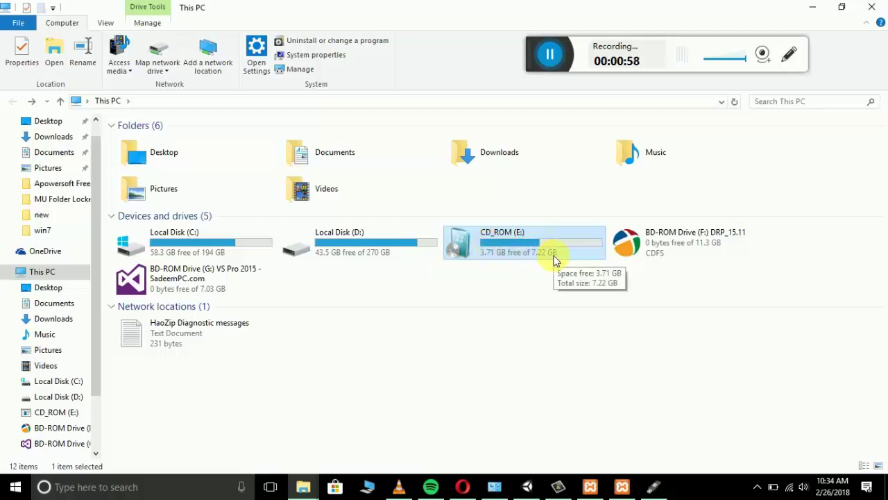
double_click(549, 251)
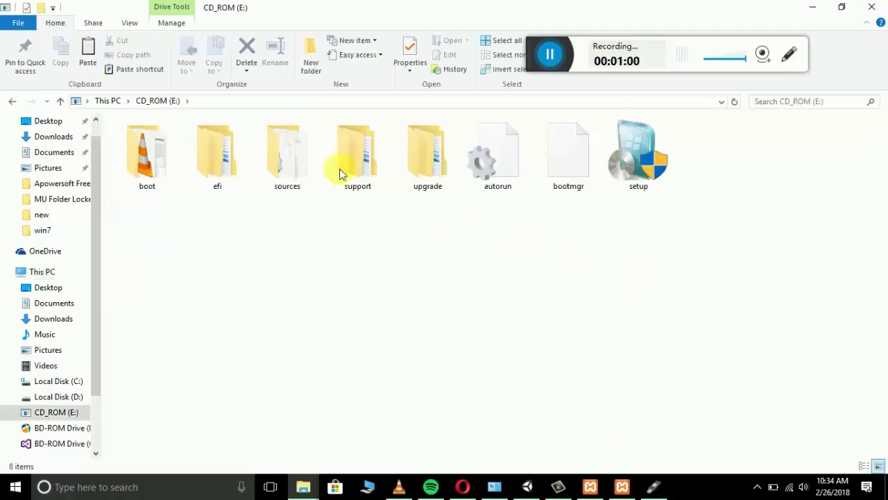
left_click(11, 103)
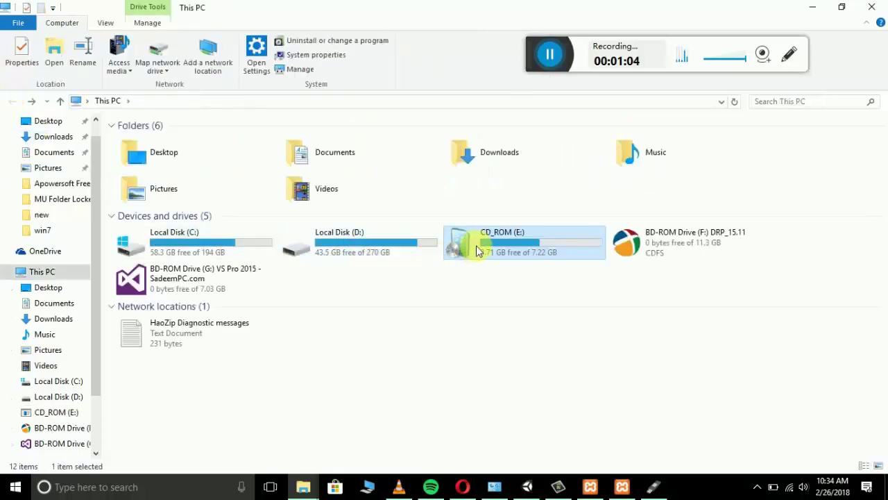
Open CD_ROM (E:) and examine the file type and description in the properties of the setup file
double_click(510, 263)
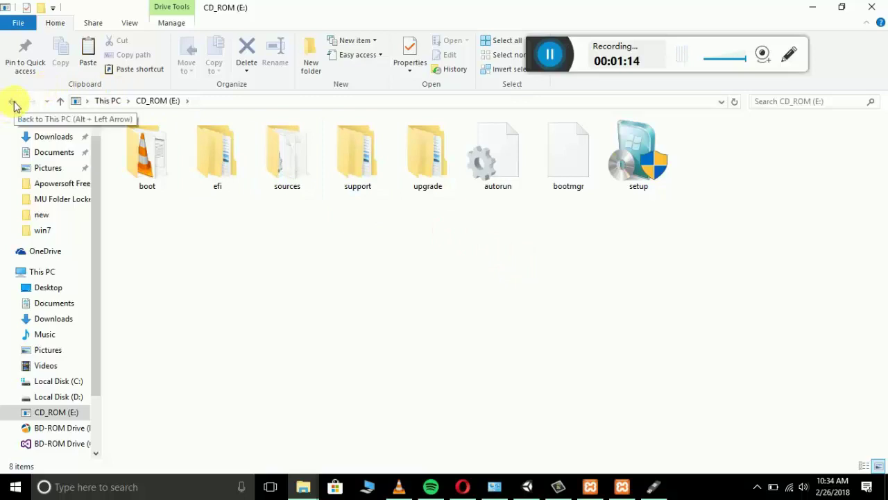
left_click(13, 103)
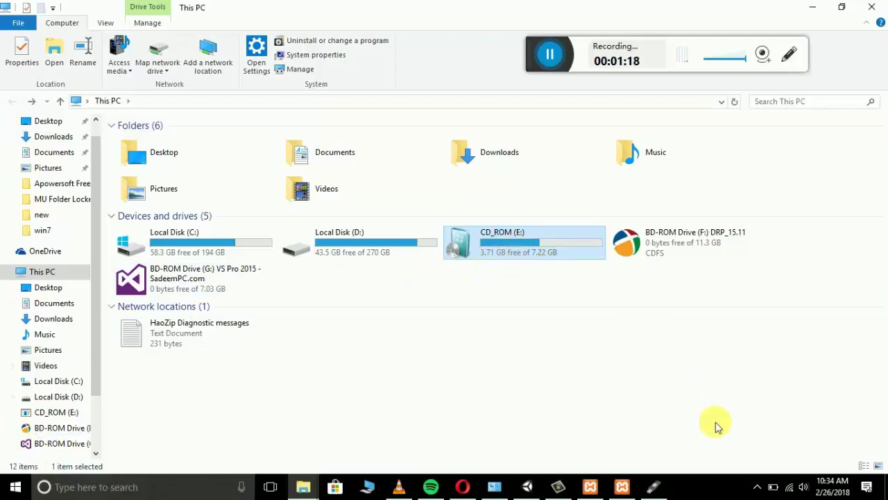
double_click(580, 251)
left_click(639, 182)
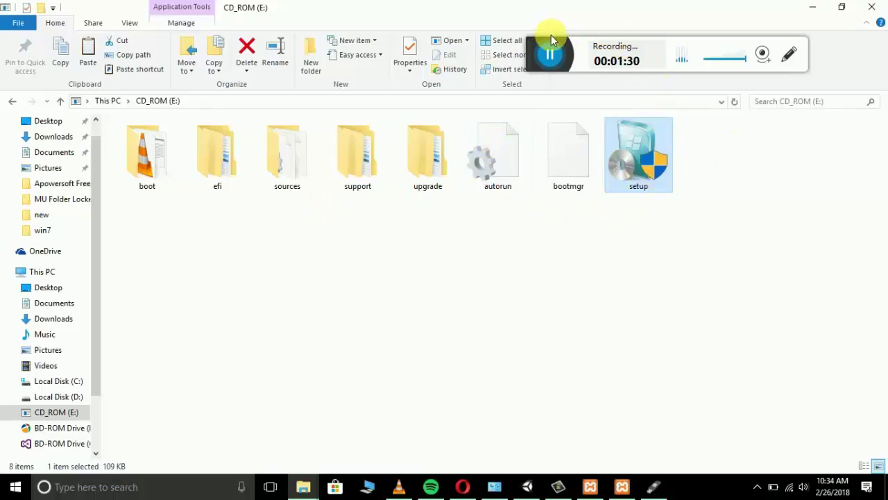
right_click(634, 158)
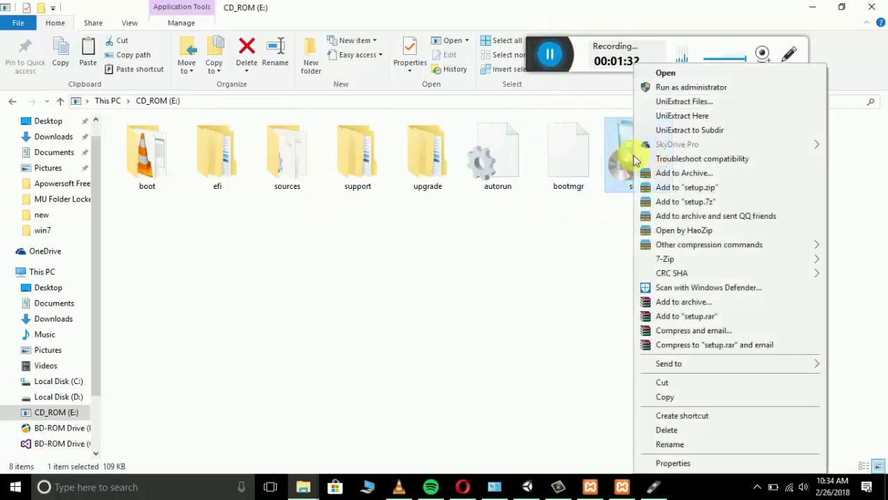
left_click(673, 463)
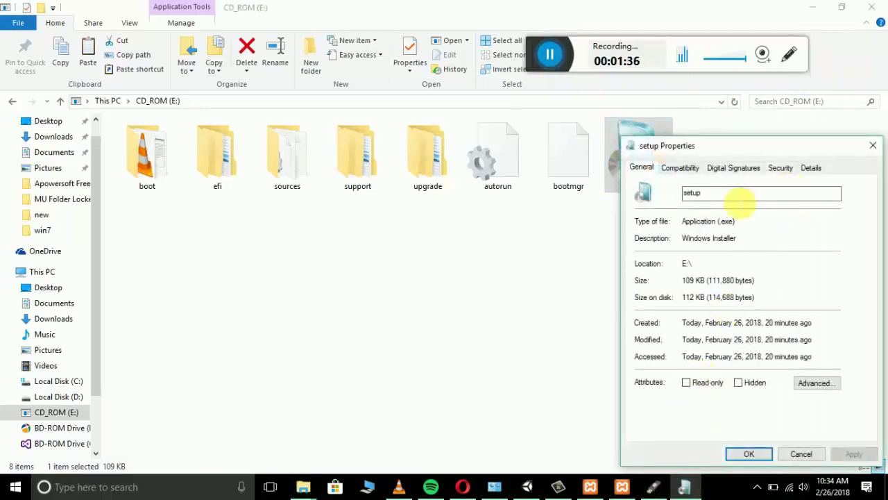
left_click_drag(721, 221, 655, 238)
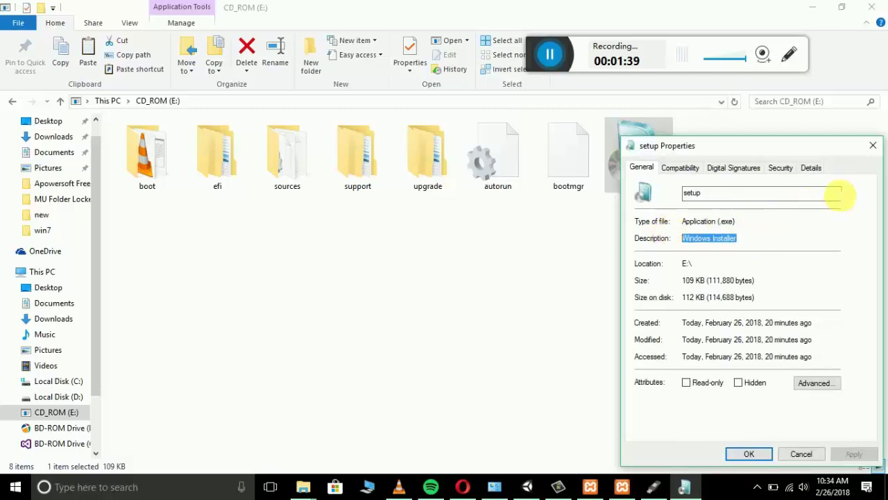
left_click(873, 145)
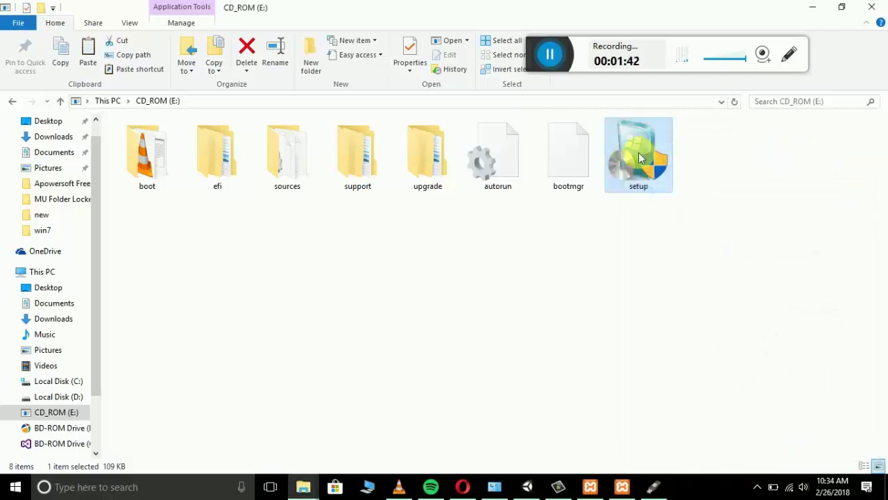
Examine the contents of the boot folder and the root of CD_ROM (E:), and return to This PC
left_click(139, 175)
double_click(139, 176)
left_click(149, 170)
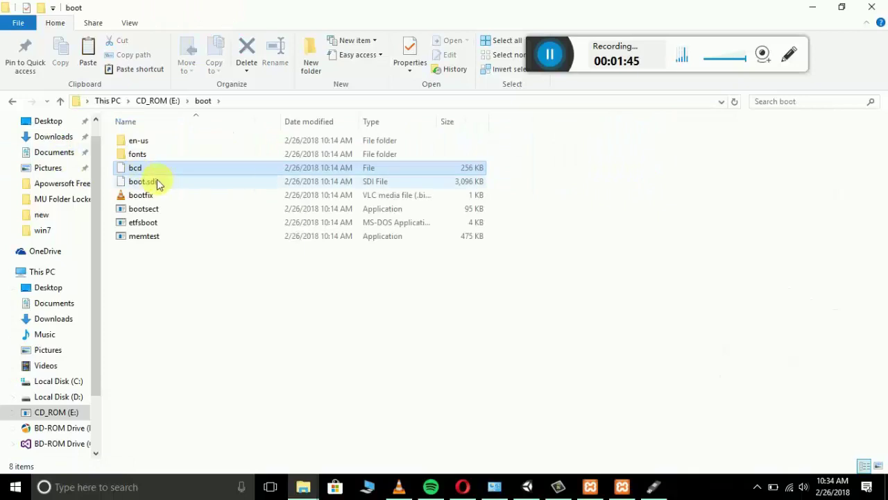
left_click(14, 103)
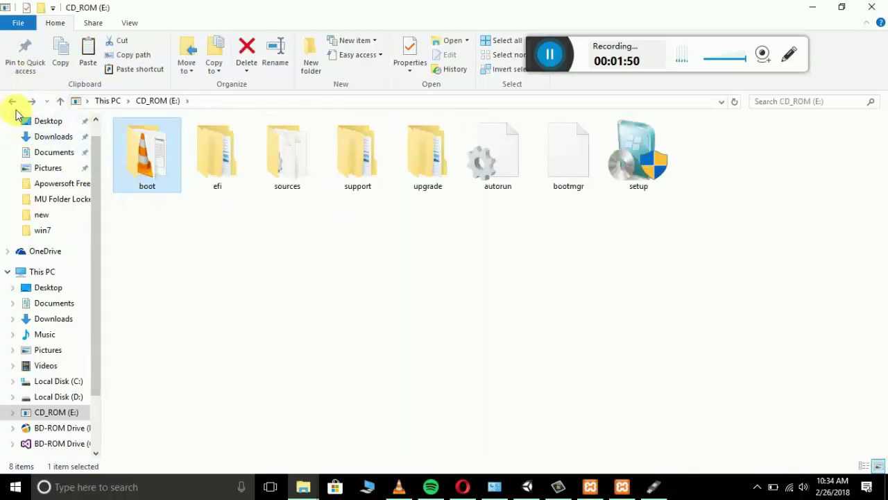
left_click(14, 103)
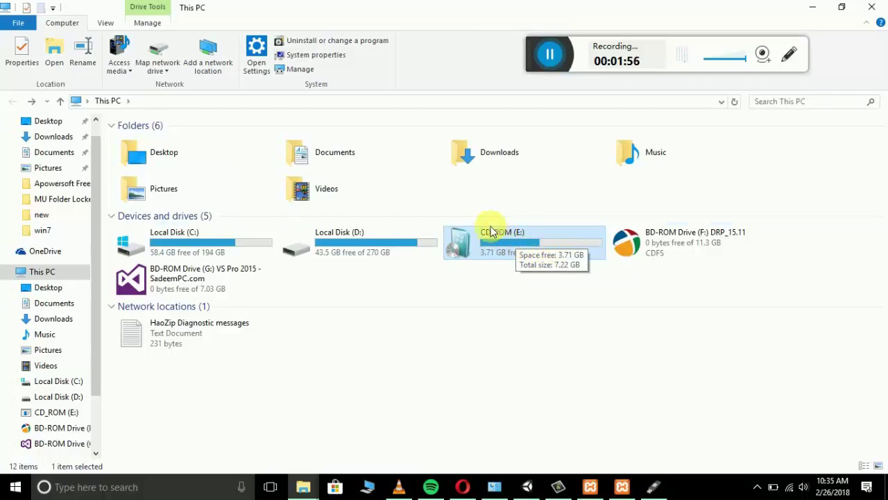
double_click(486, 249)
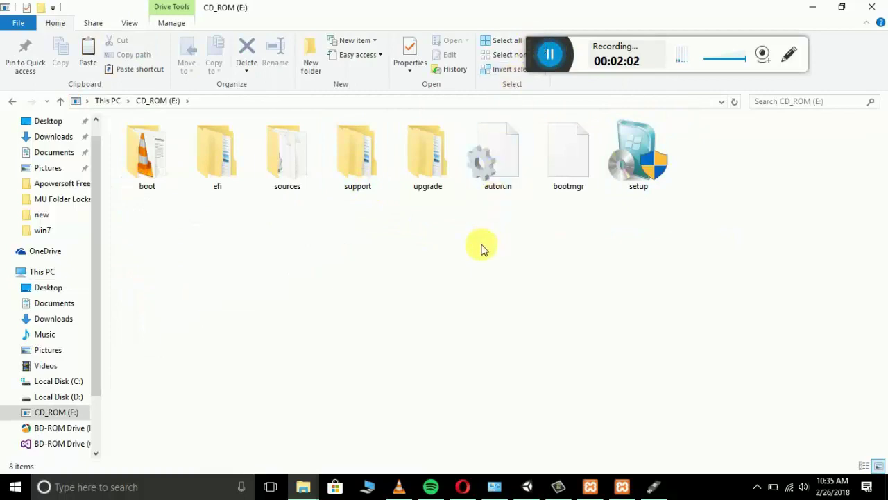
left_click(10, 104)
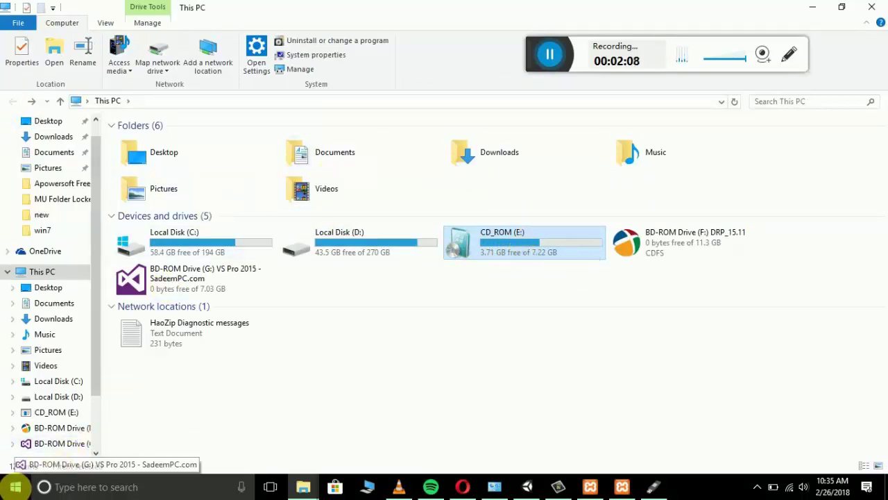
View the Windows power options for restarting the computer and dismiss them without choosing one
left_click(16, 491)
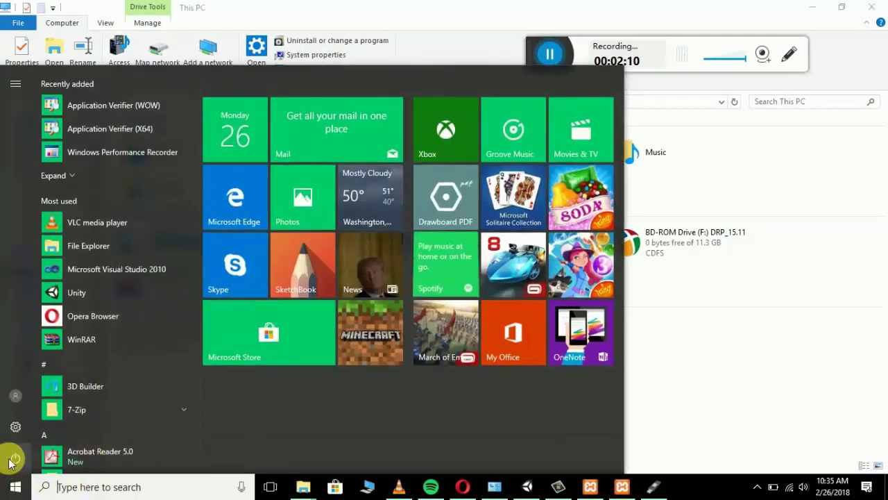
left_click(14, 458)
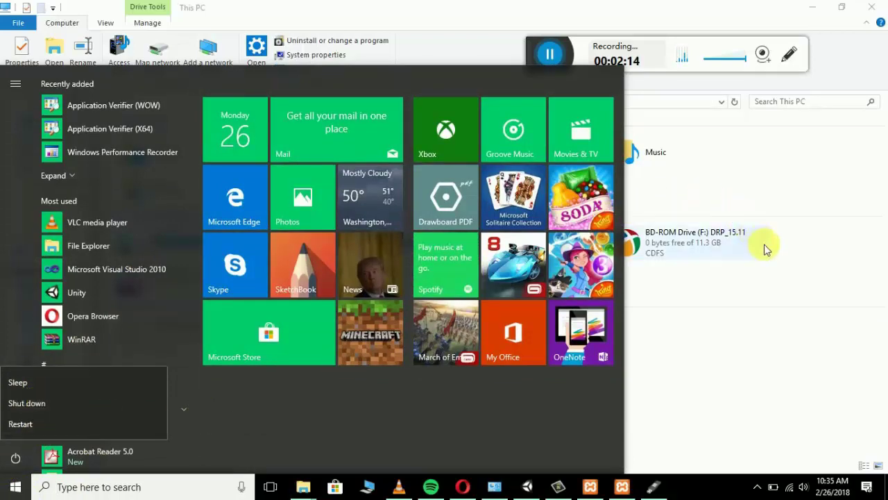
left_click(725, 5)
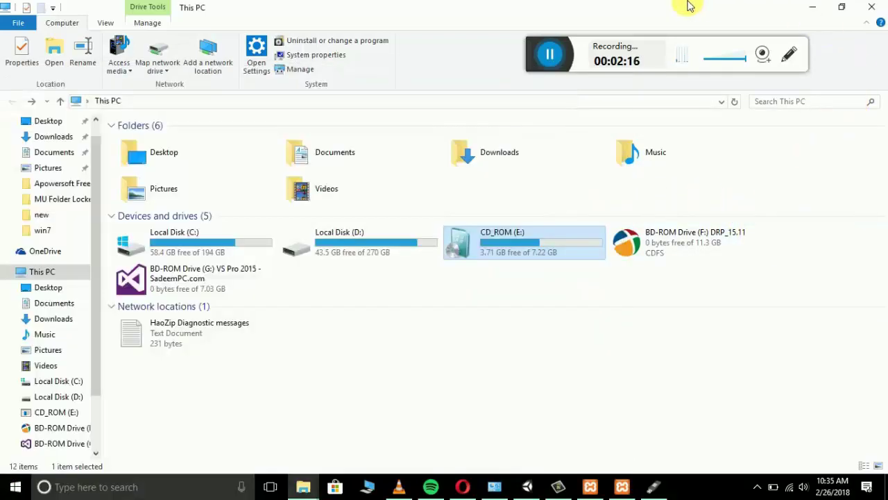
left_click(550, 56)
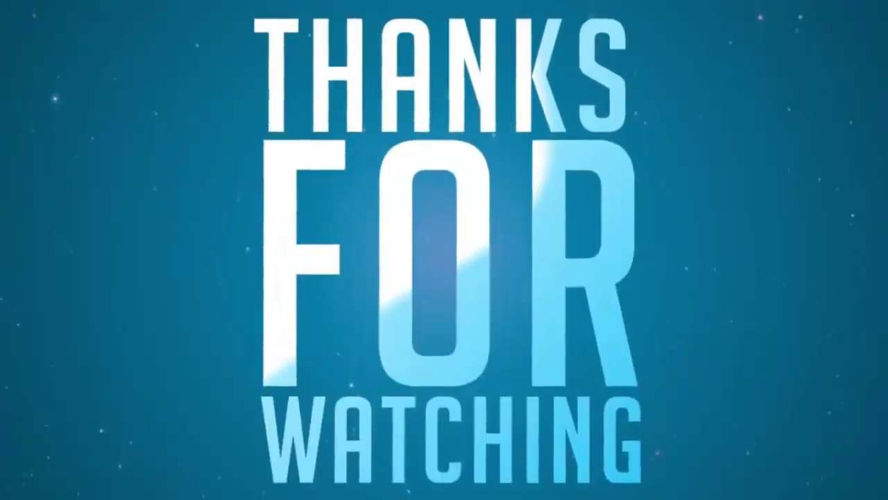